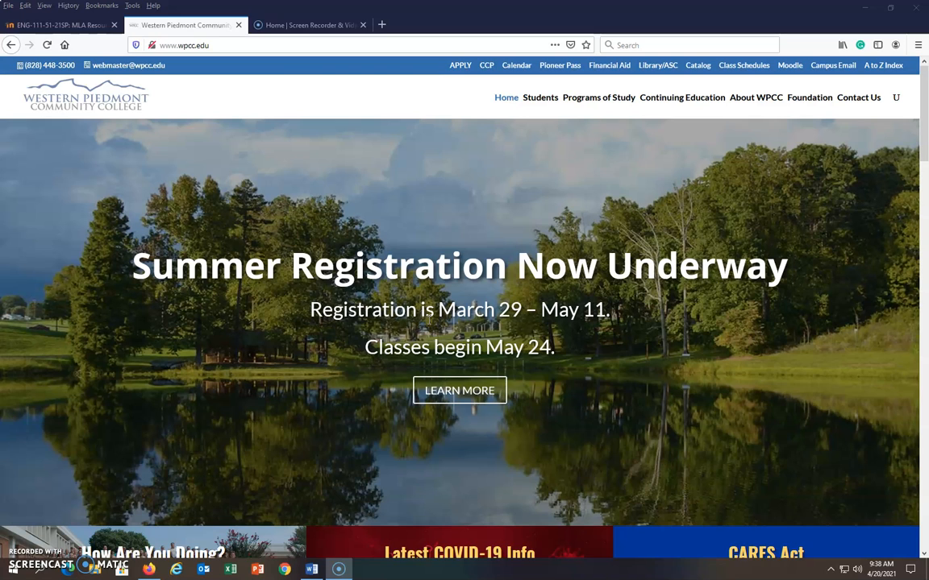
Open the college website's Library/ASC page and go to its Online Resources
left_click(657, 69)
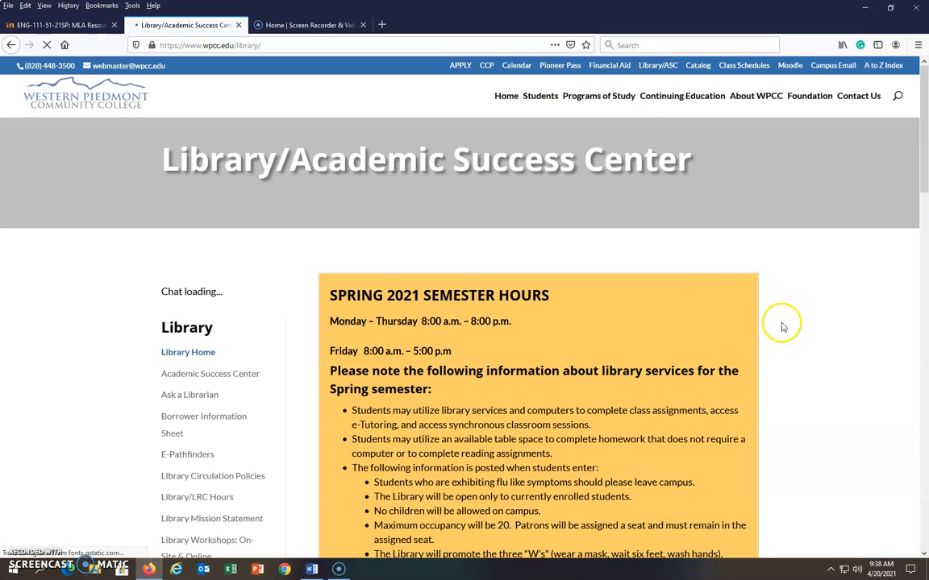
scroll(806, 325, "down", 10)
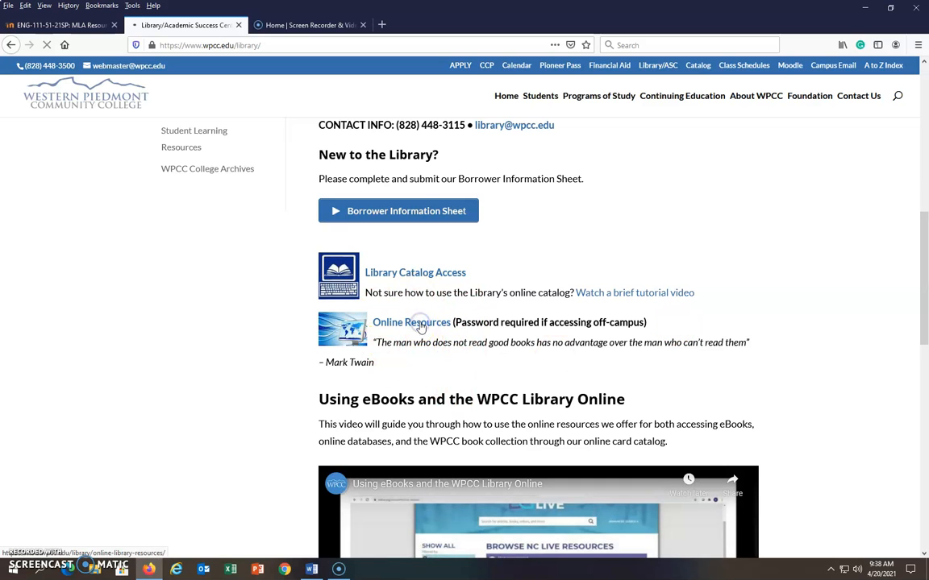
Look through the databases offered on the Online Library Resources page, from NC Live to Opposing Viewpoints in Context
scroll(654, 352, "down", 3)
scroll(657, 348, "down", 8)
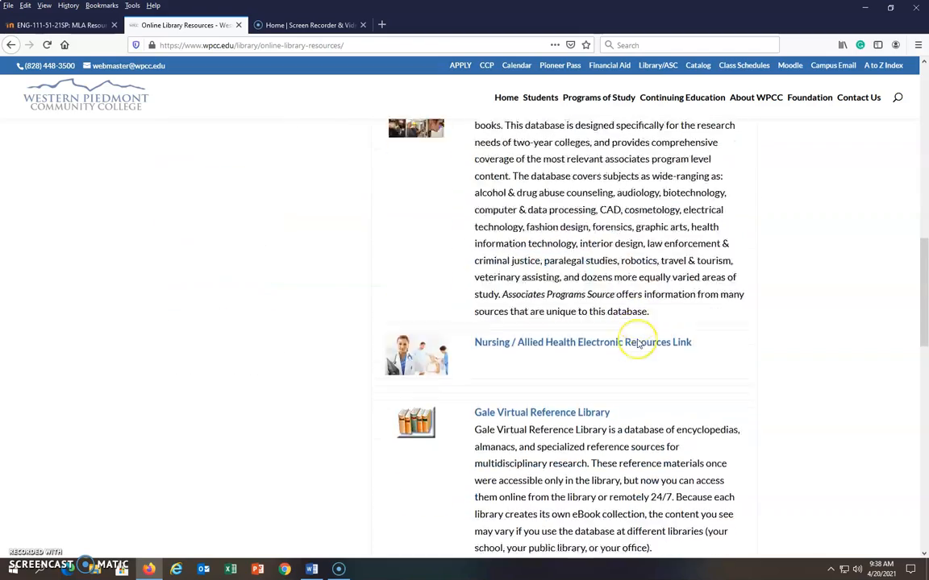
scroll(637, 342, "down", 3)
scroll(636, 339, "up", 5)
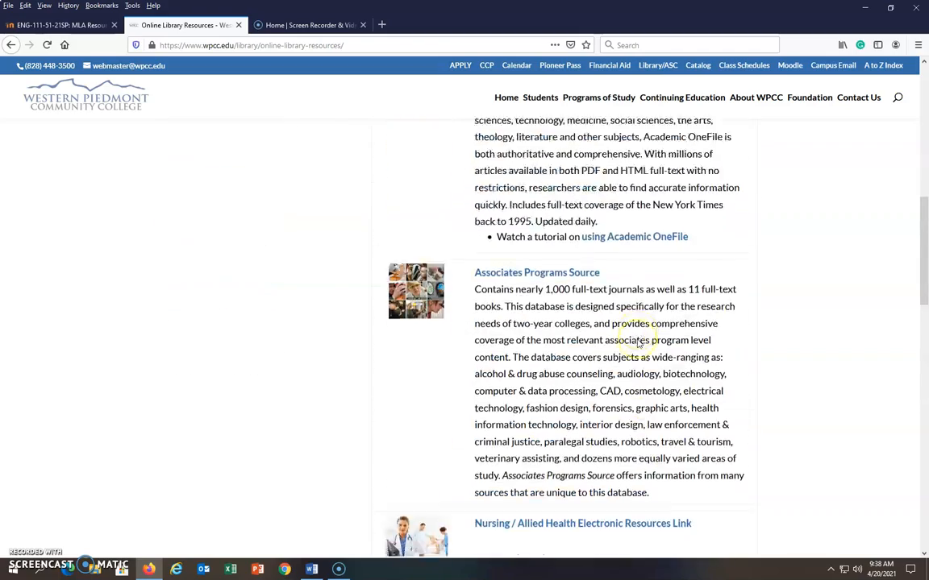
scroll(638, 344, "up", 8)
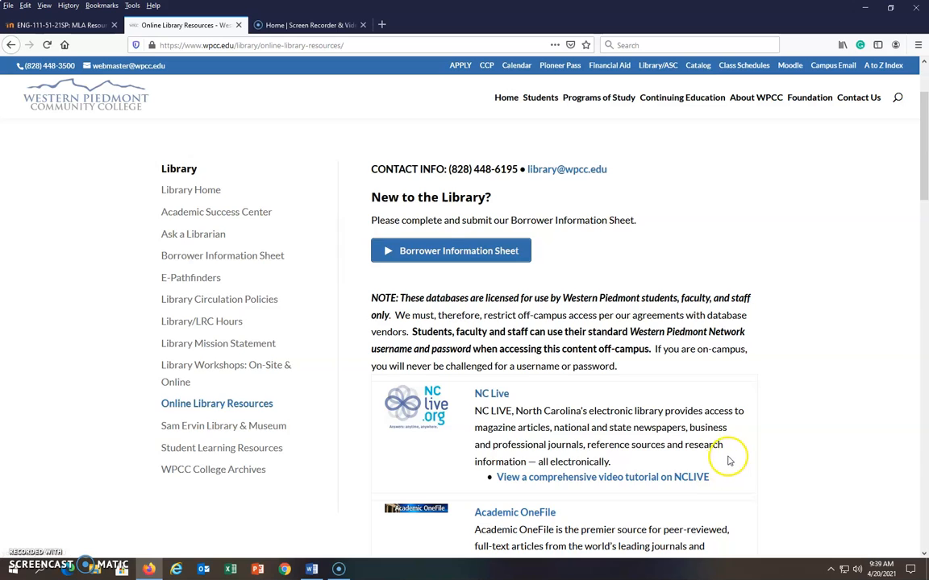
scroll(730, 456, "down", 1)
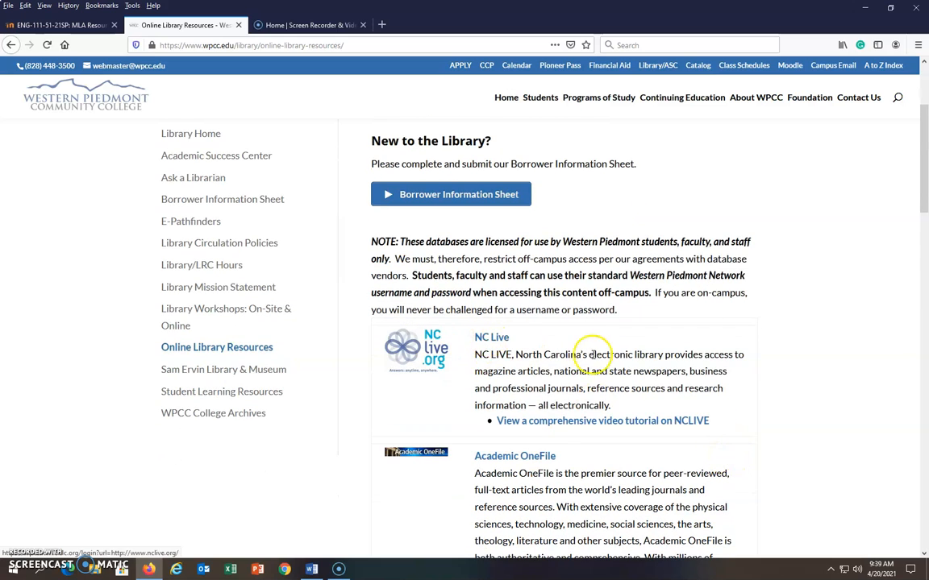
scroll(591, 356, "down", 3)
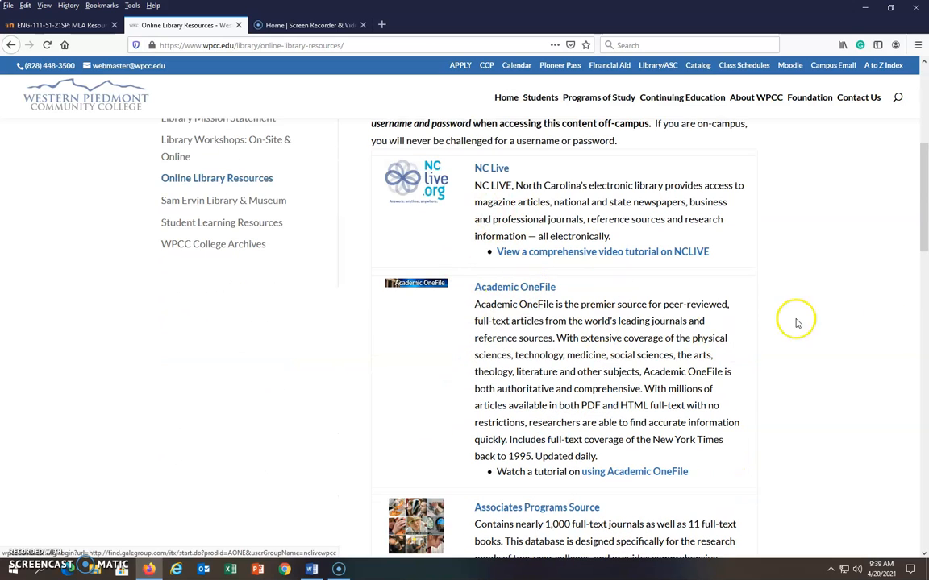
left_click_drag(921, 203, 923, 411)
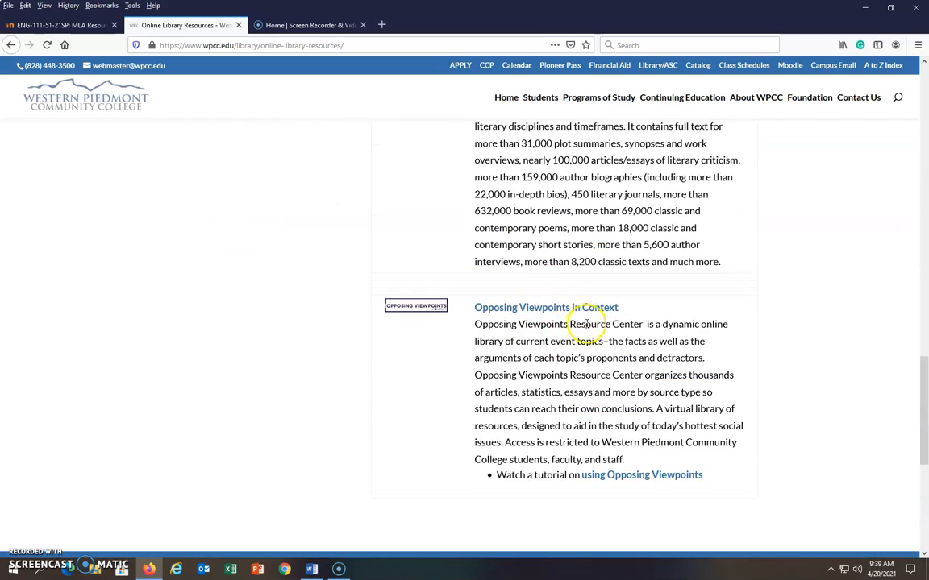
left_click_drag(921, 439, 926, 175)
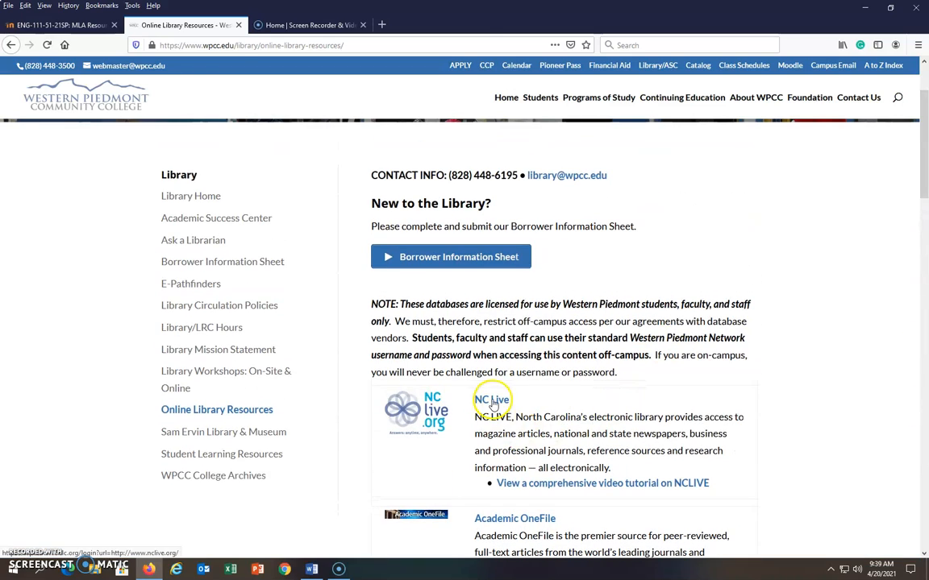
Open the NC Live database and search it for "breast cancer"
left_click(488, 400)
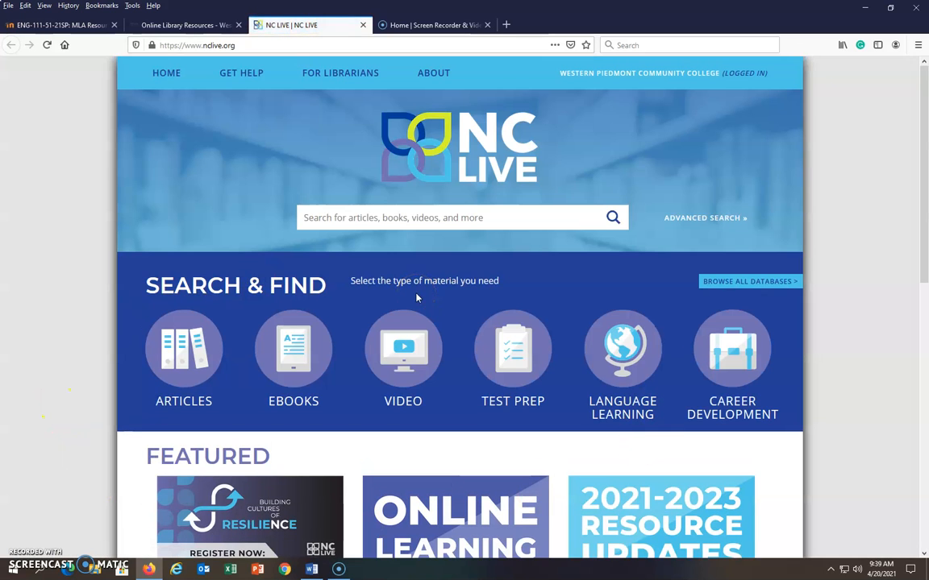
left_click(369, 217)
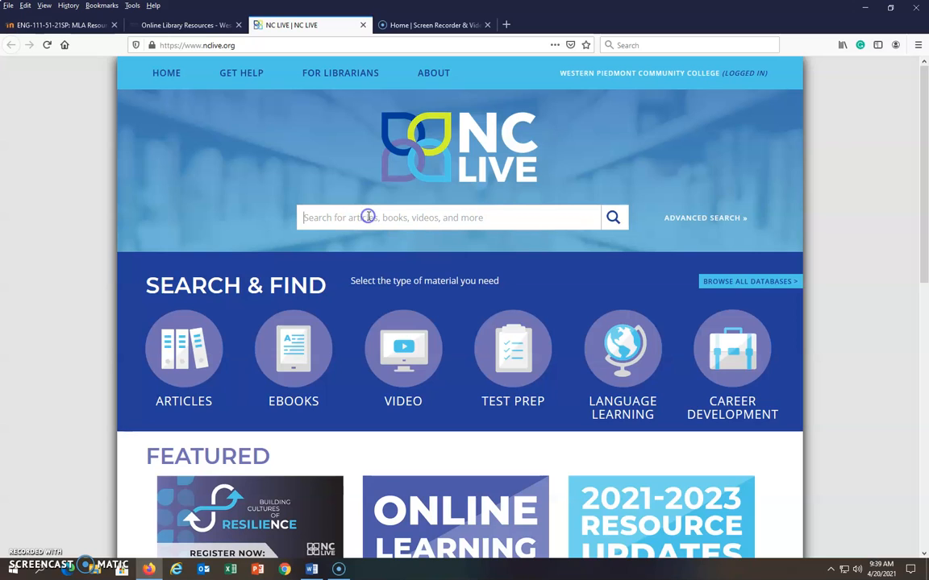
type("br")
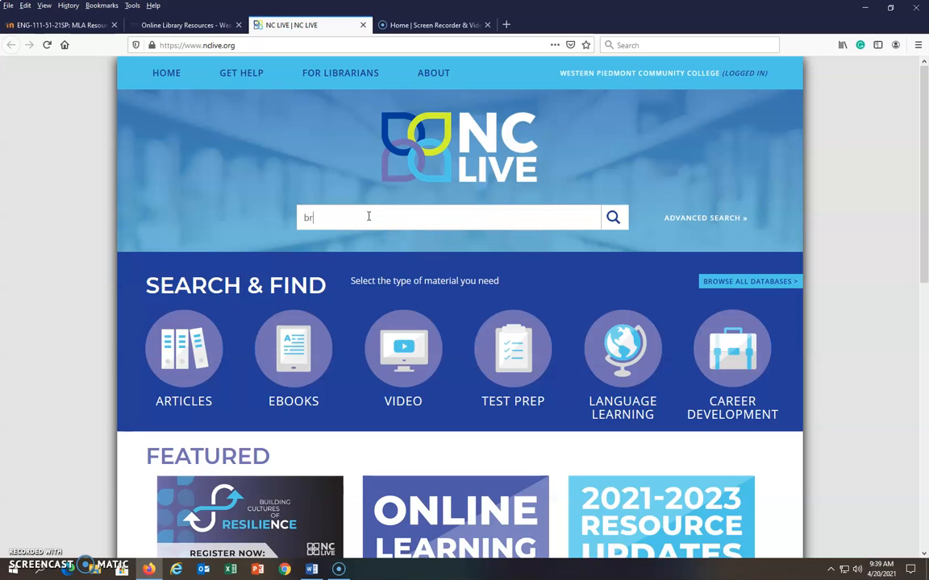
type("east cancer")
key("Return")
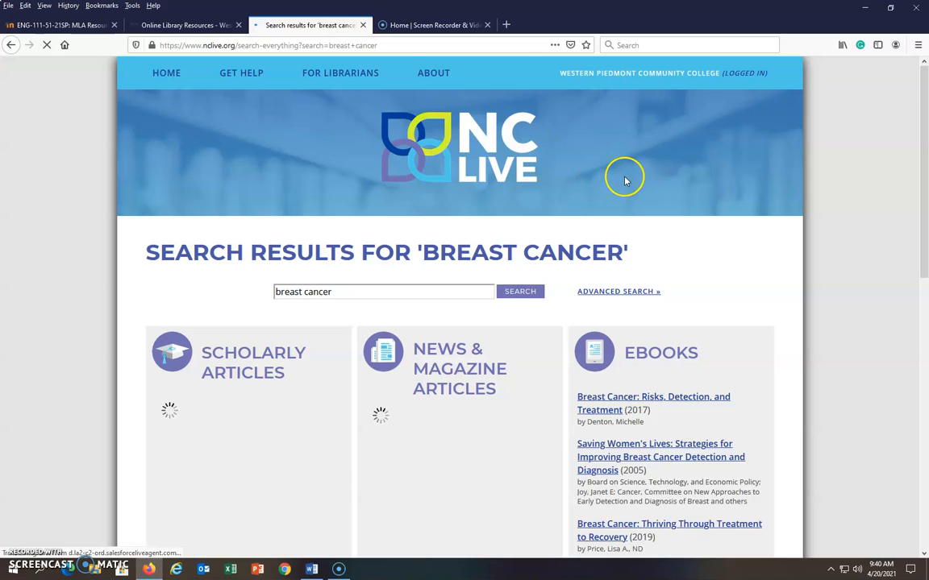
Open the scholarly article "Breast cancer statistics, 2013" from the search results and review its abstract and details
scroll(625, 179, "down", 3)
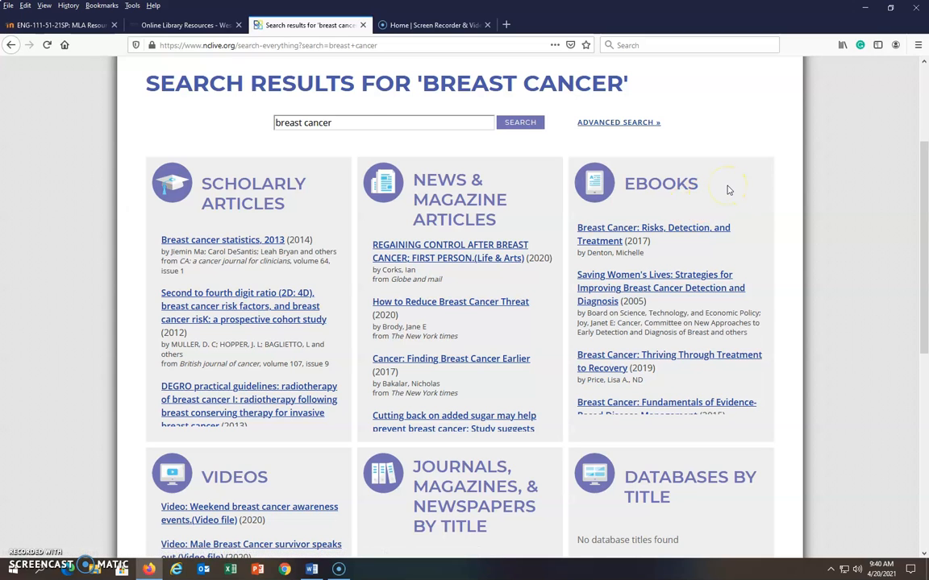
left_click(216, 242)
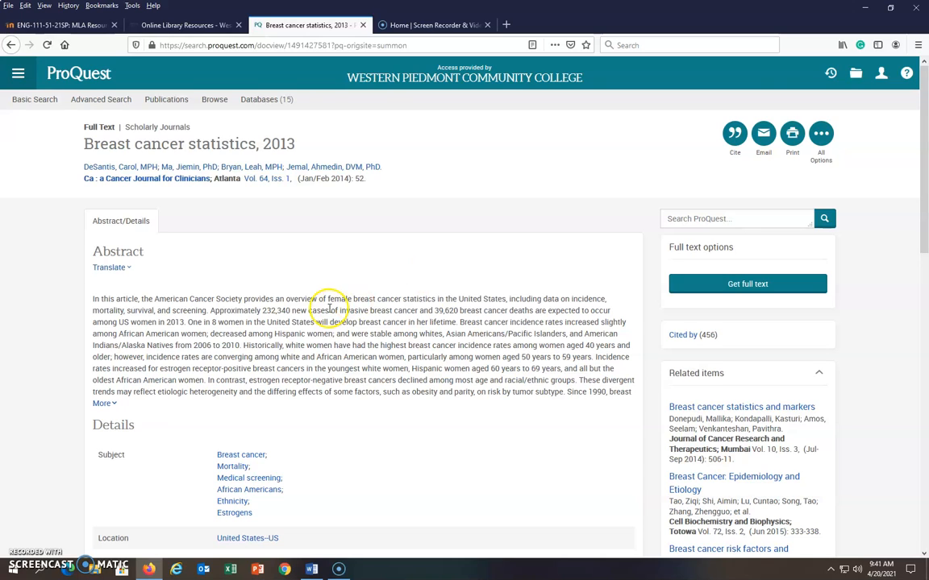
scroll(350, 310, "down", 10)
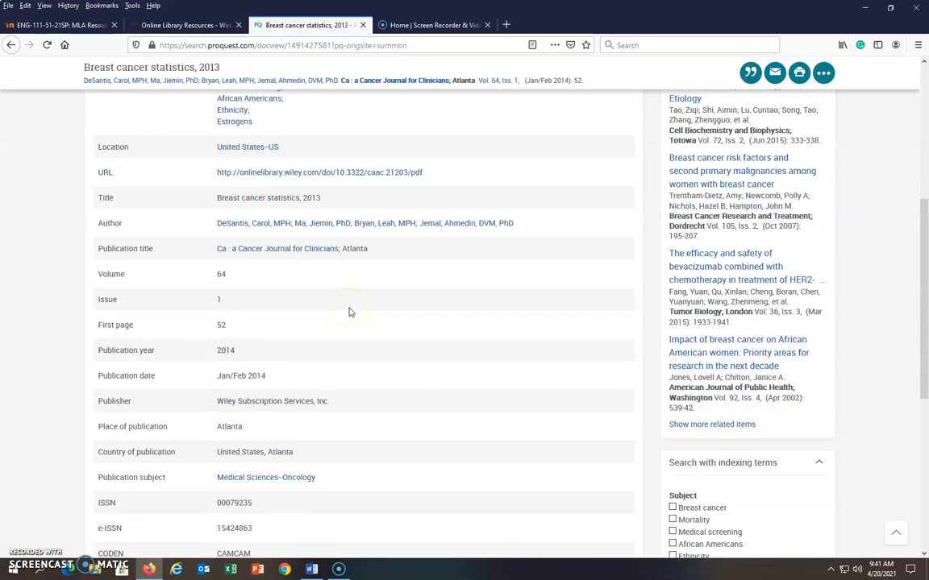
scroll(349, 312, "up", 10)
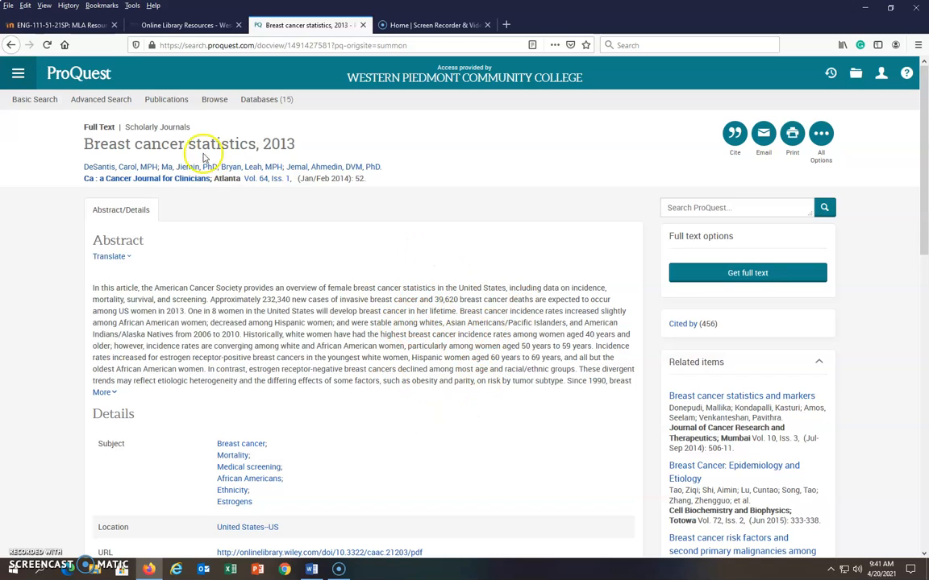
scroll(339, 363, "down", 3)
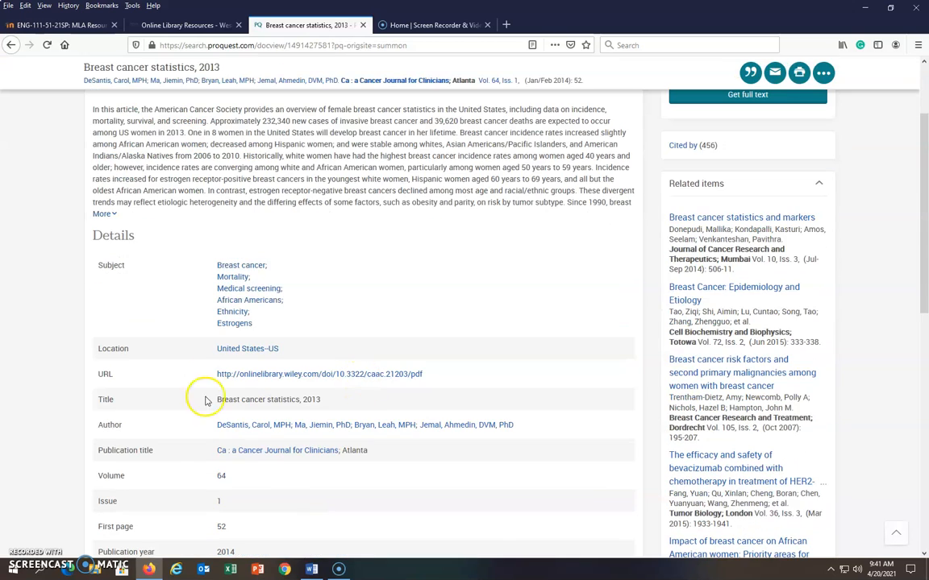
Open the article's full-text PDF from the URL in its record and skim the first pages before closing it
left_click(297, 376)
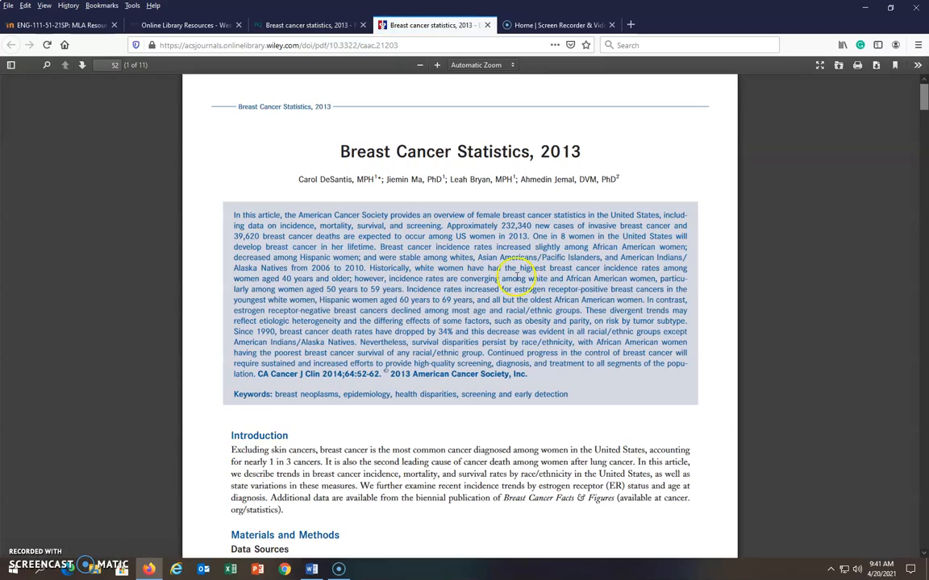
scroll(490, 332, "down", 6)
scroll(487, 335, "down", 10)
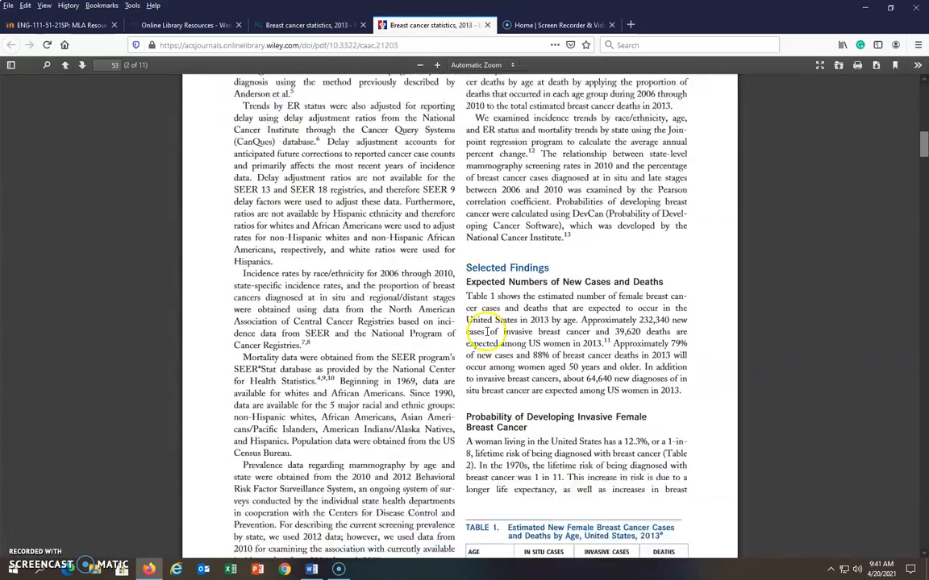
scroll(486, 336, "down", 4)
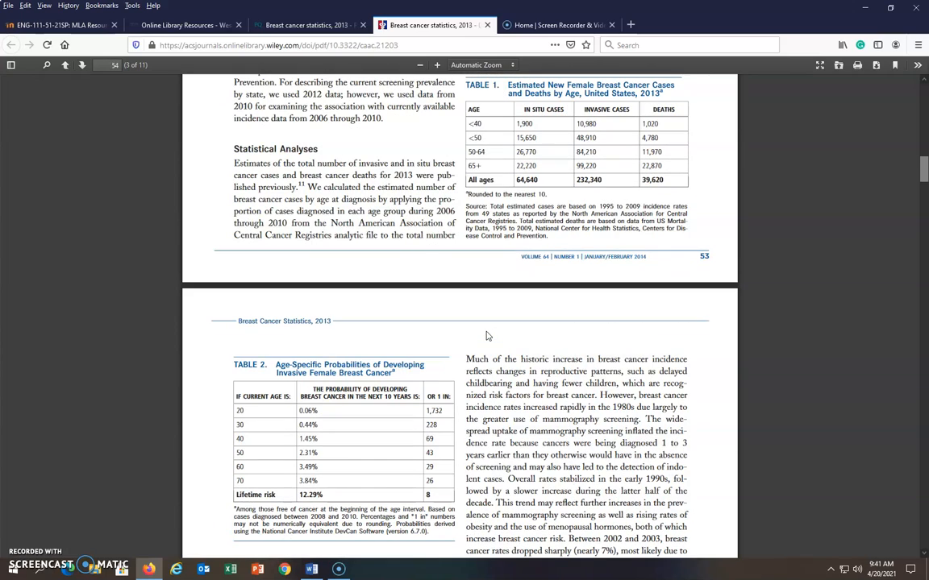
scroll(486, 337, "up", 20)
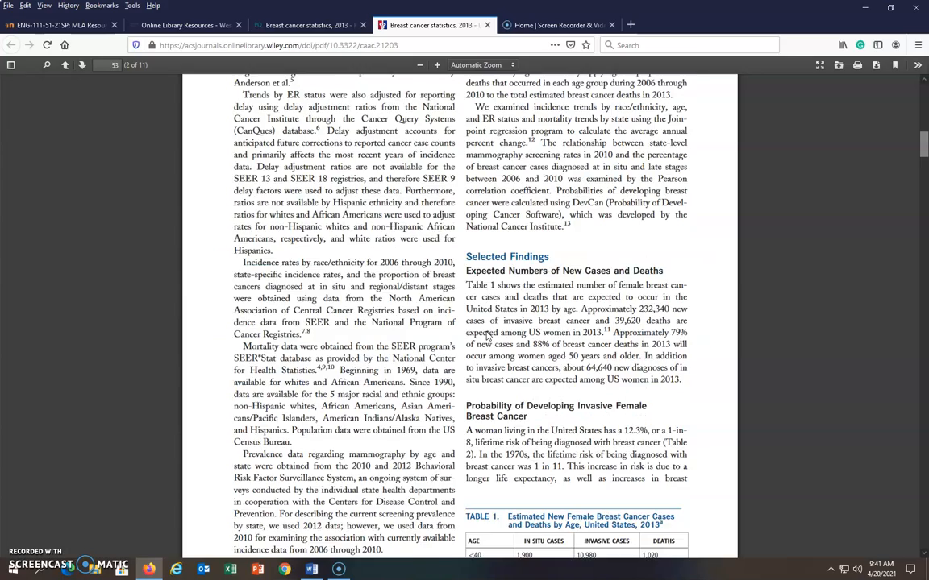
scroll(486, 336, "down", 8)
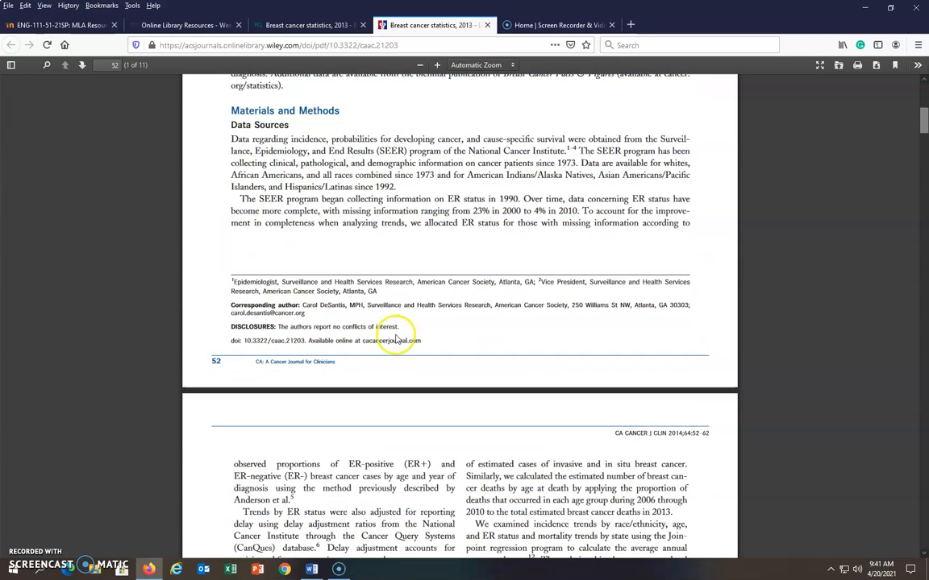
scroll(454, 421, "up", 5)
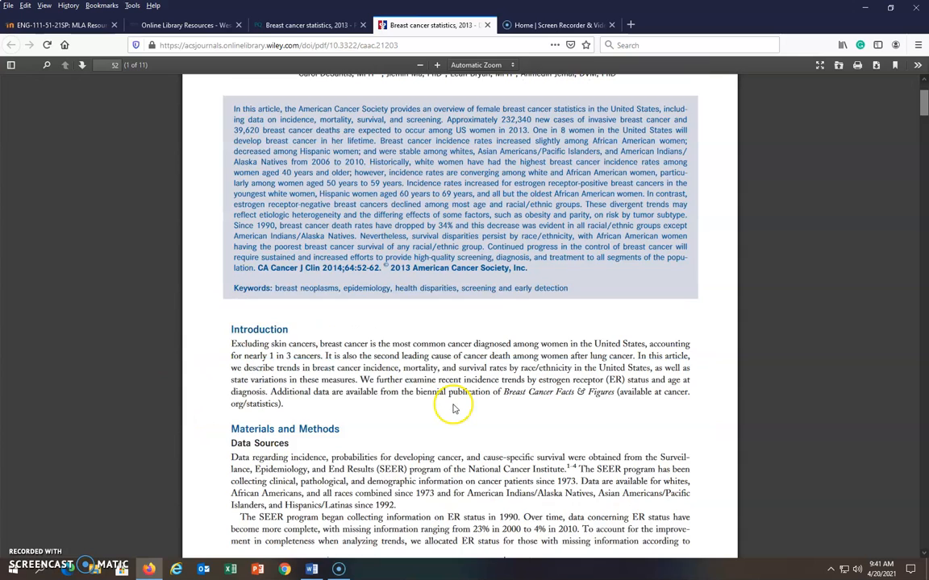
left_click(487, 25)
Open the article's citation options and copy the full MLA 8th Edition works-cited entry
scroll(412, 154, "up", 3)
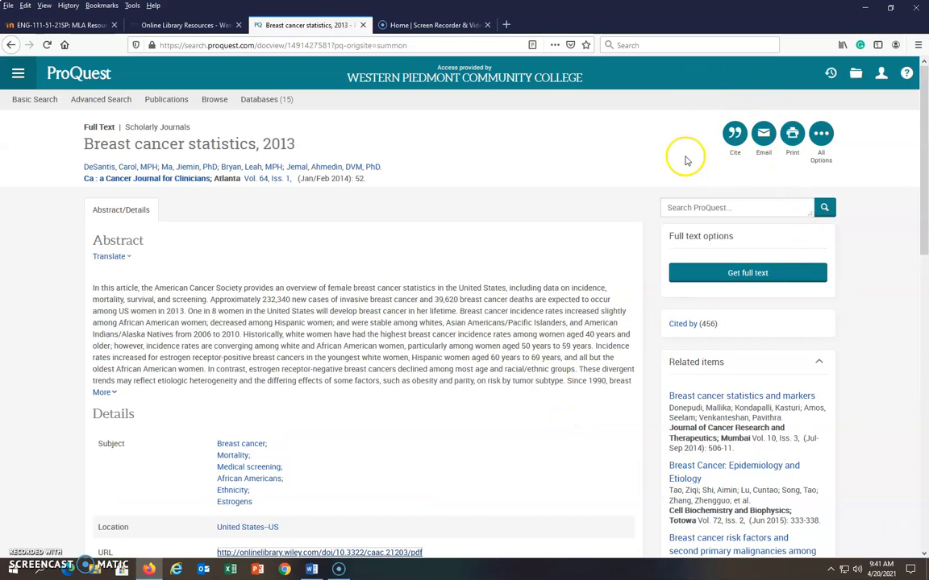
left_click(735, 153)
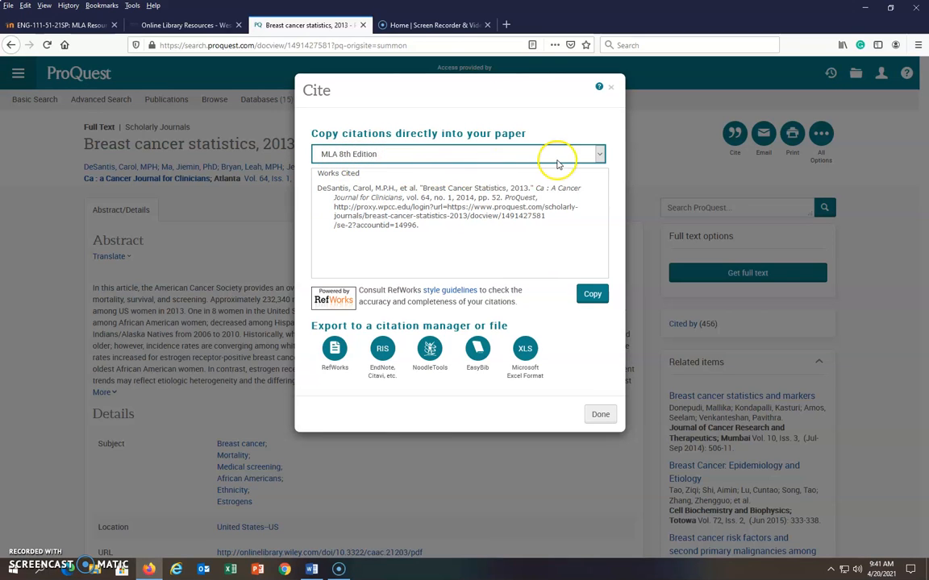
left_click(599, 153)
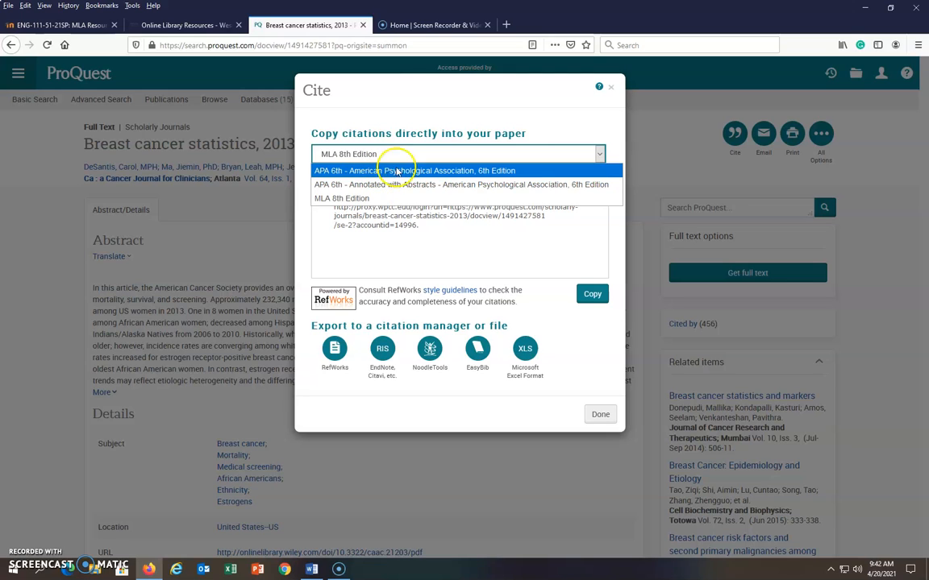
left_click(559, 128)
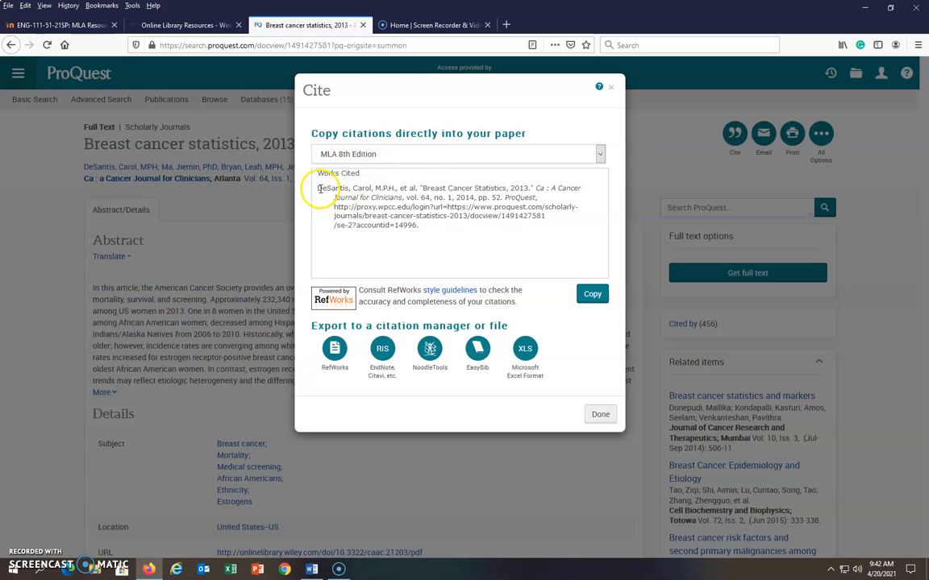
left_click_drag(320, 189, 419, 226)
right_click(415, 201)
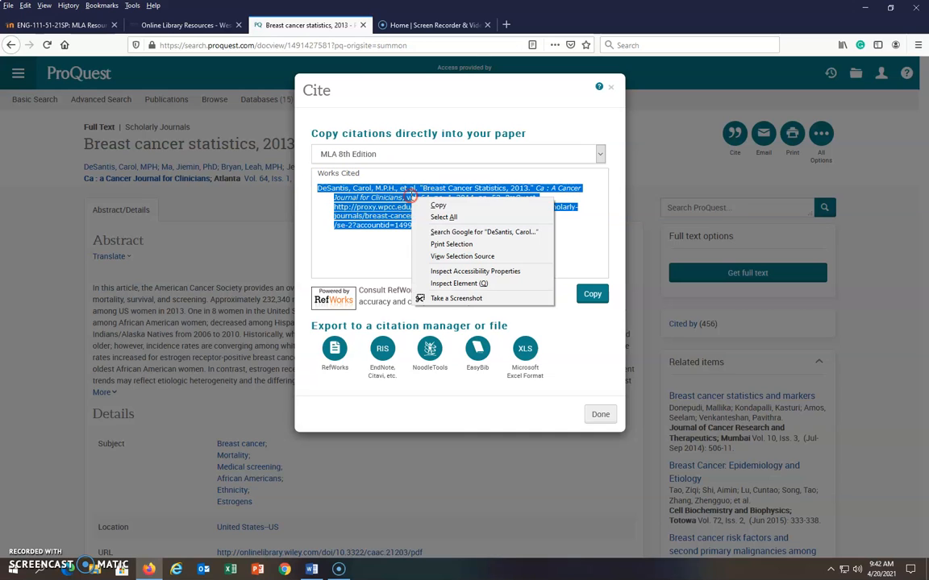
left_click(436, 205)
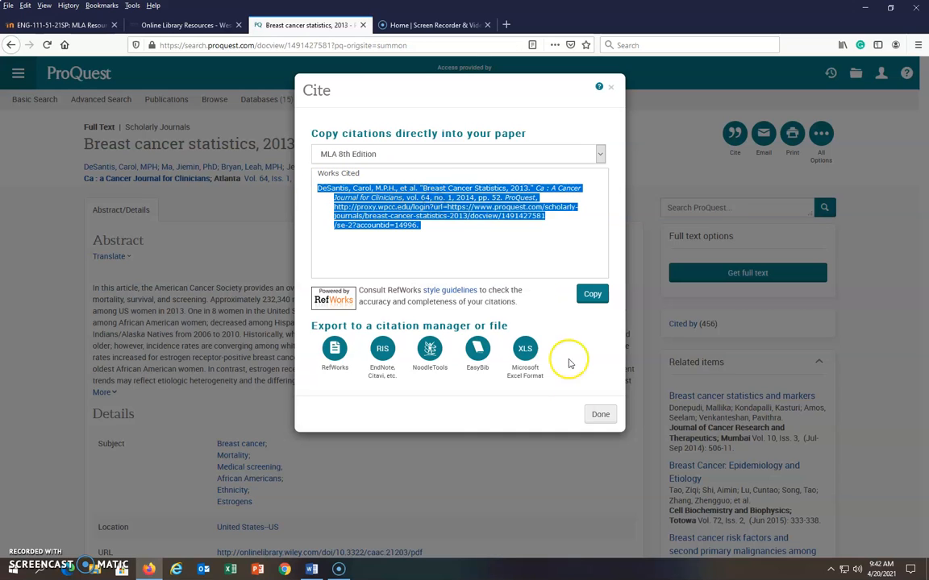
left_click(603, 414)
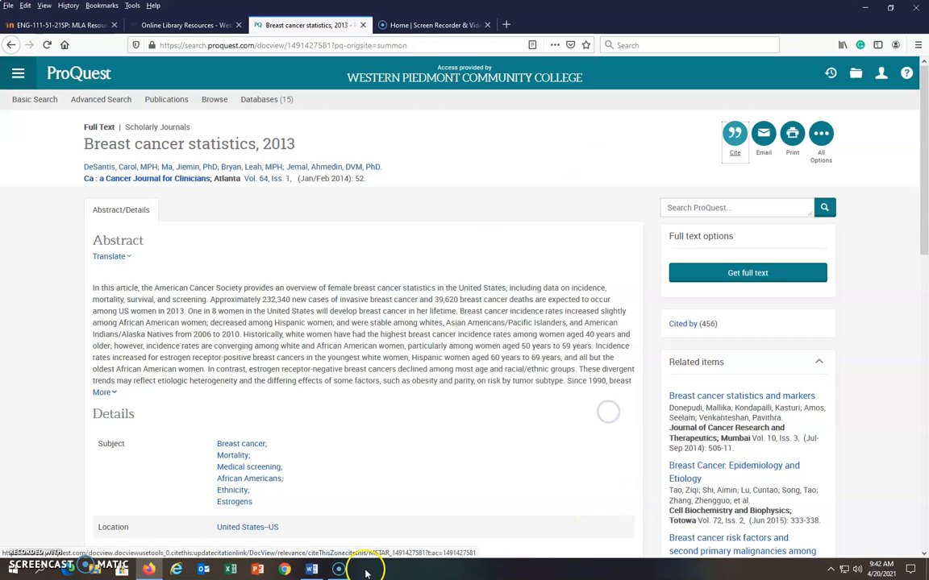
Switch to the blank Word document, paste the citation with its source formatting, and add two new paragraphs after it
left_click(312, 569)
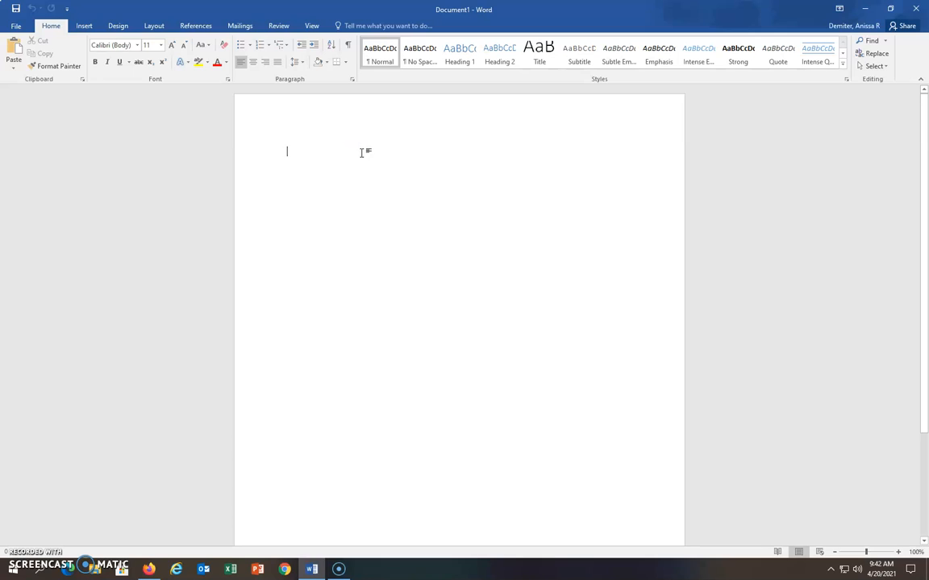
right_click(307, 155)
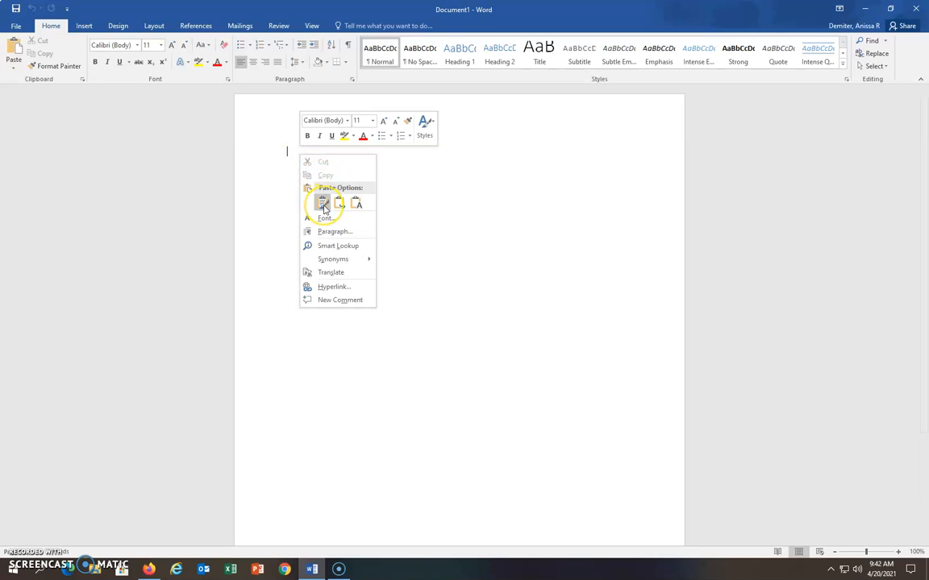
left_click(324, 204)
left_click(324, 205)
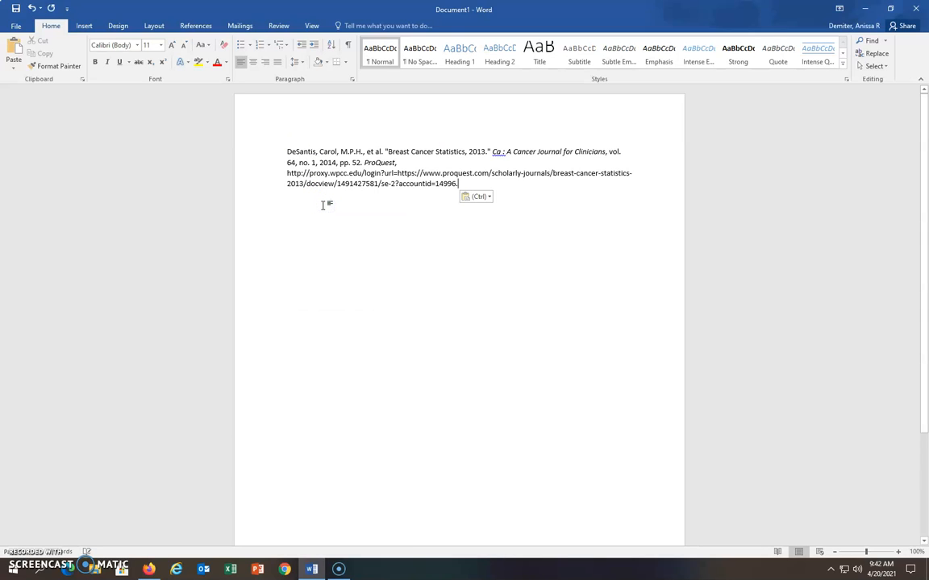
key("Return")
key("Return")
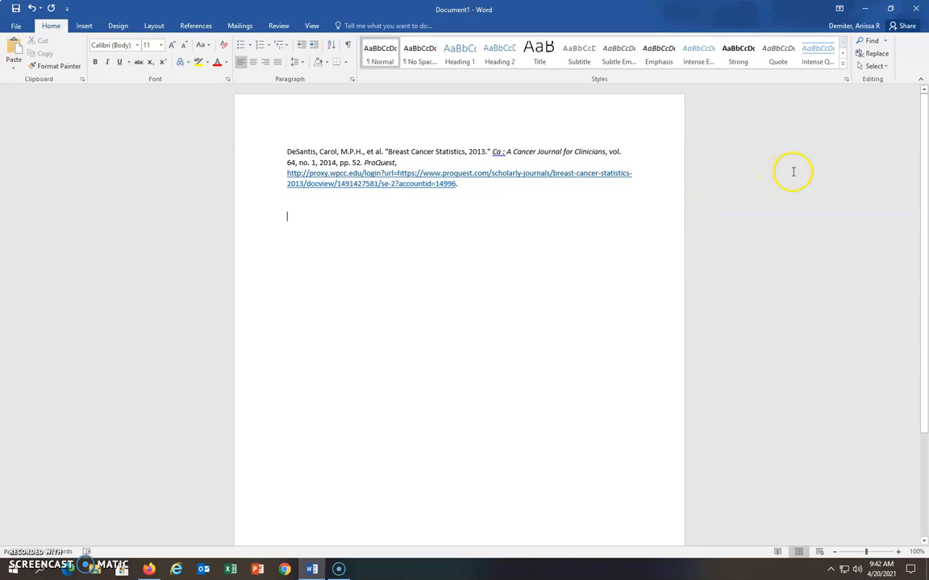
Switch to the browser, check the news article "How to Reduce Breast Cancer Threat", and return to the search results
left_click(149, 569)
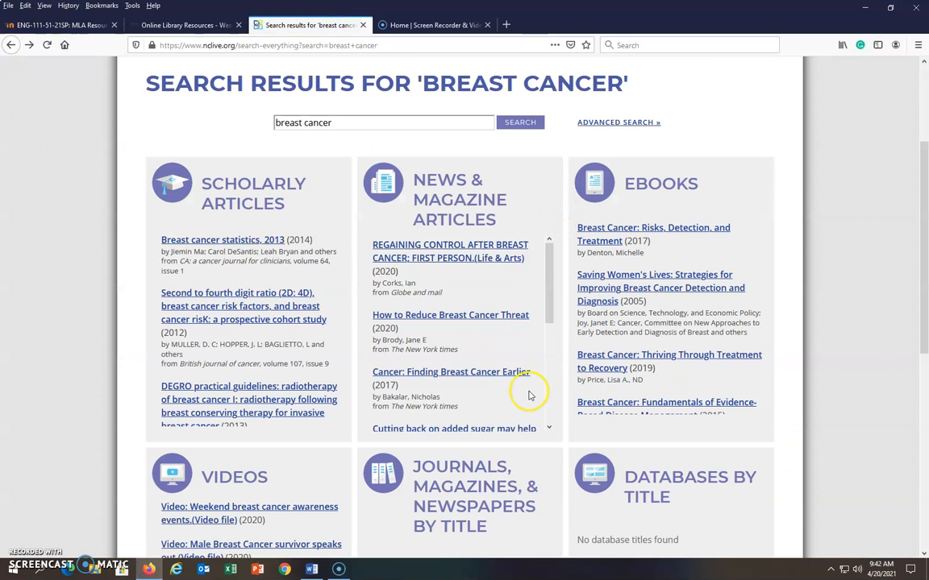
left_click(471, 316)
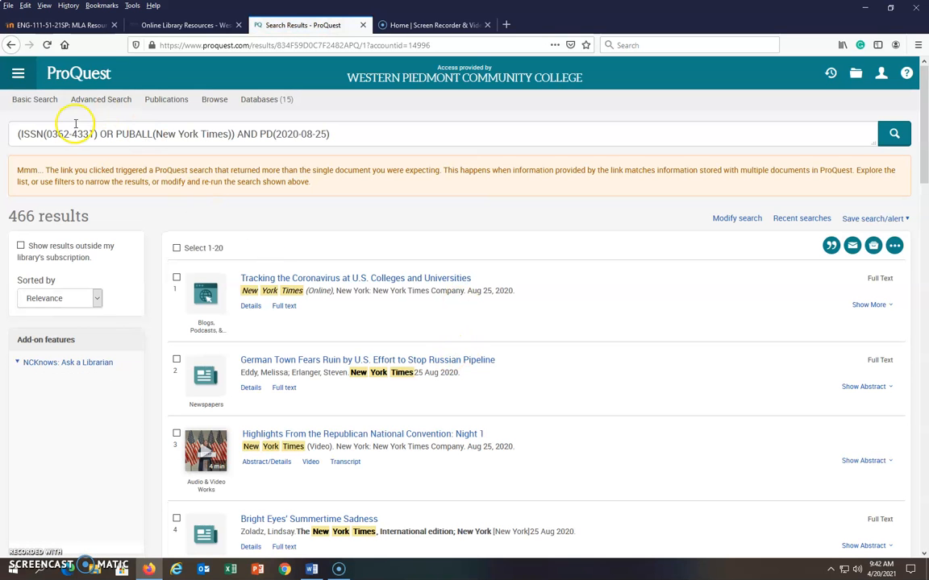
scroll(374, 400, "down", 2)
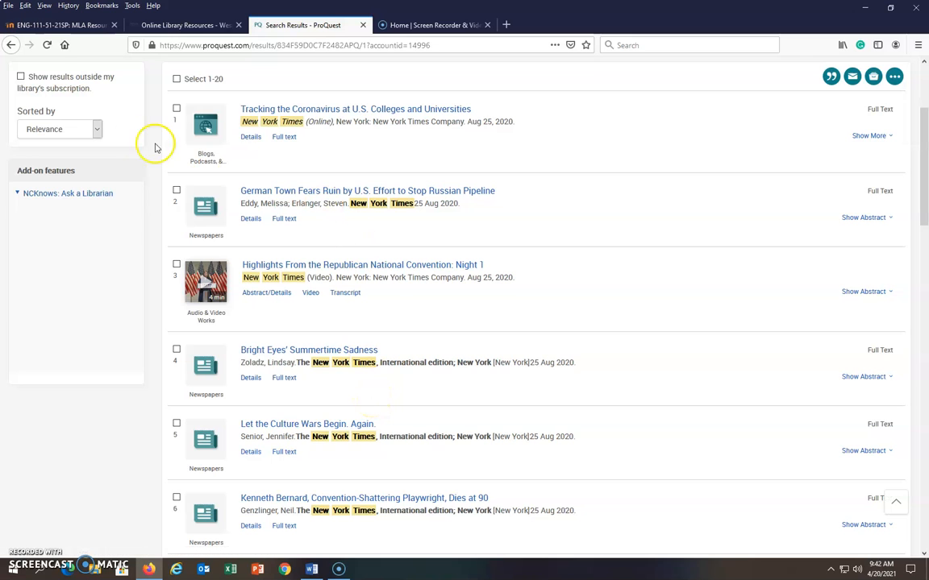
left_click(10, 45)
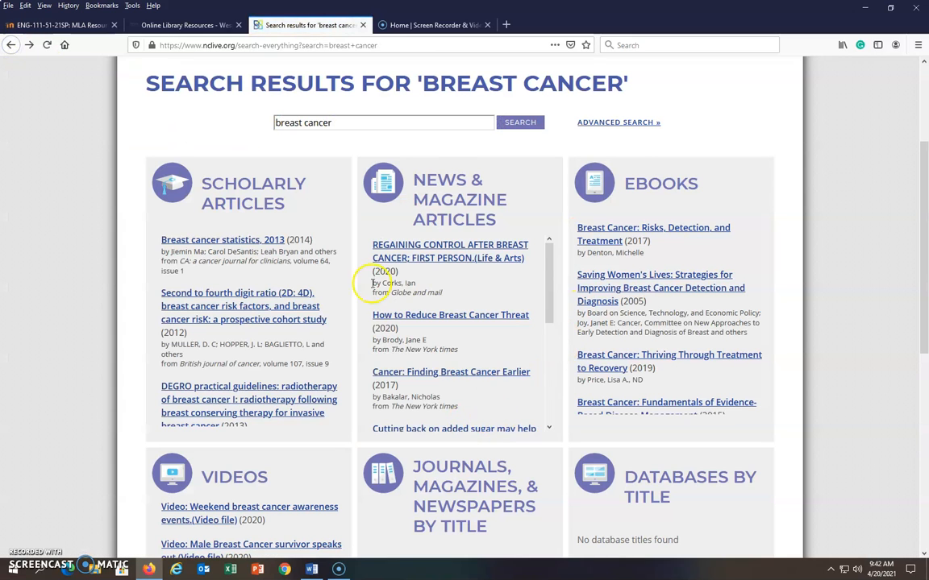
Open the news article "Can eating more fibre help prevent breast cancer? OPINION" from the search results and skim its full text
scroll(217, 404, "down", 5)
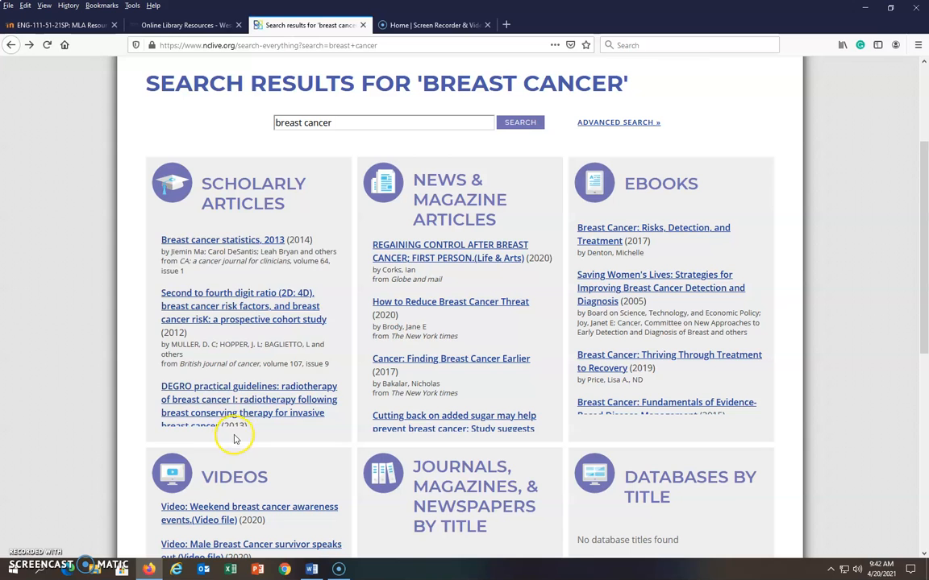
scroll(255, 371, "down", 3)
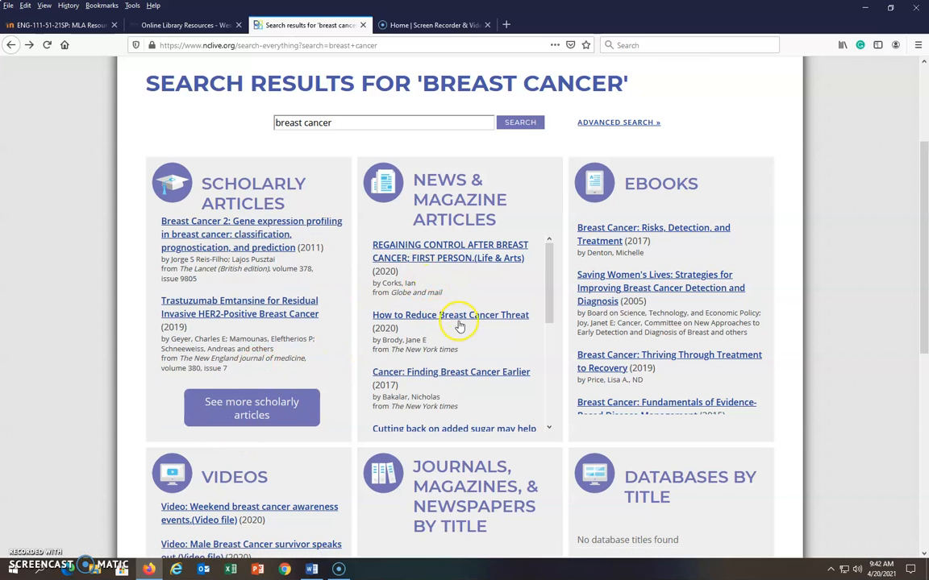
scroll(460, 324, "down", 2)
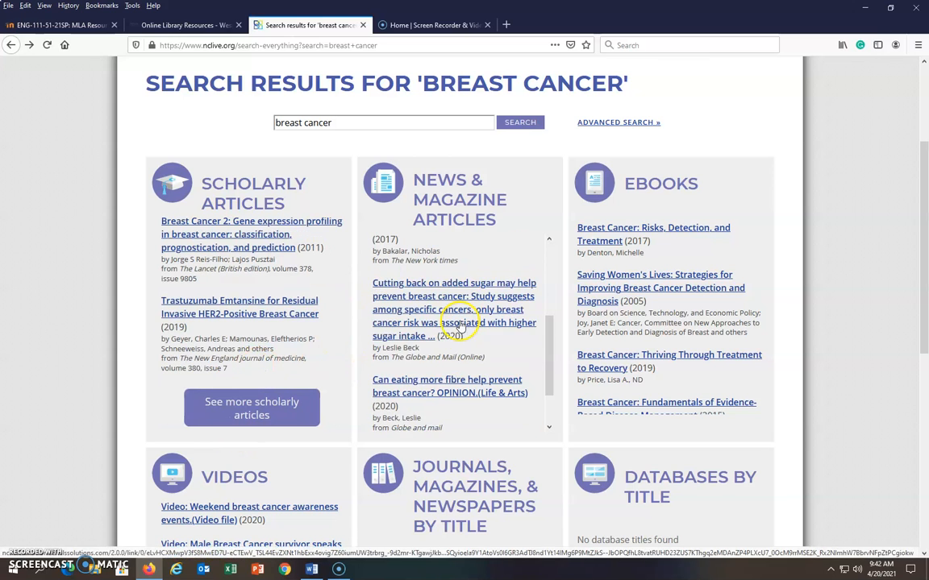
left_click(437, 383)
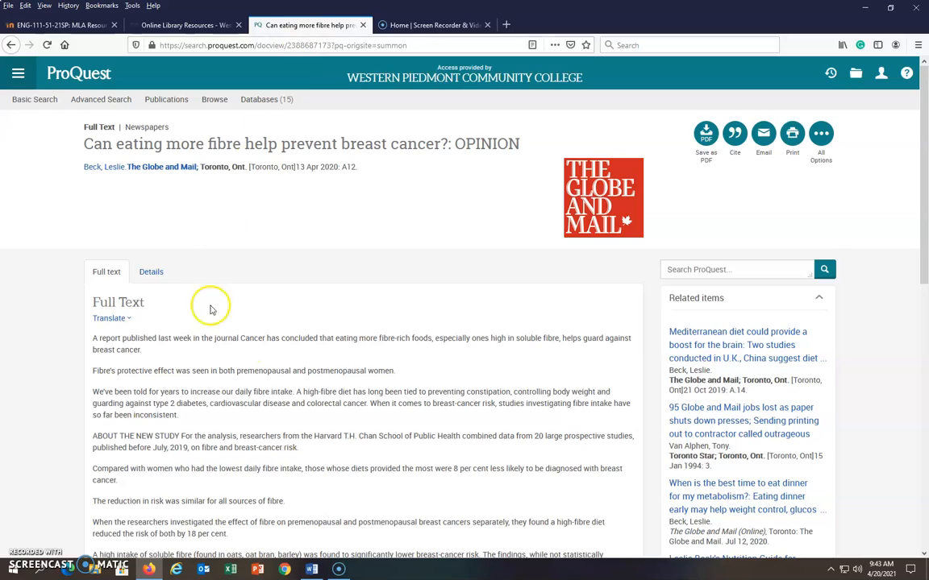
scroll(270, 349, "down", 10)
scroll(280, 337, "down", 3)
scroll(284, 328, "up", 12)
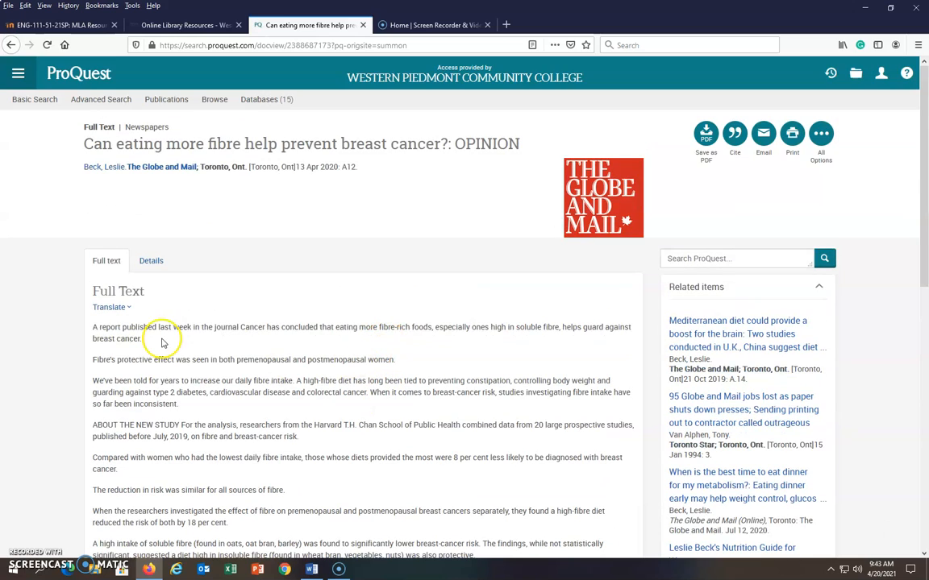
Open the fibre article's citation options and copy its full MLA 8th Edition works-cited entry
left_click(735, 133)
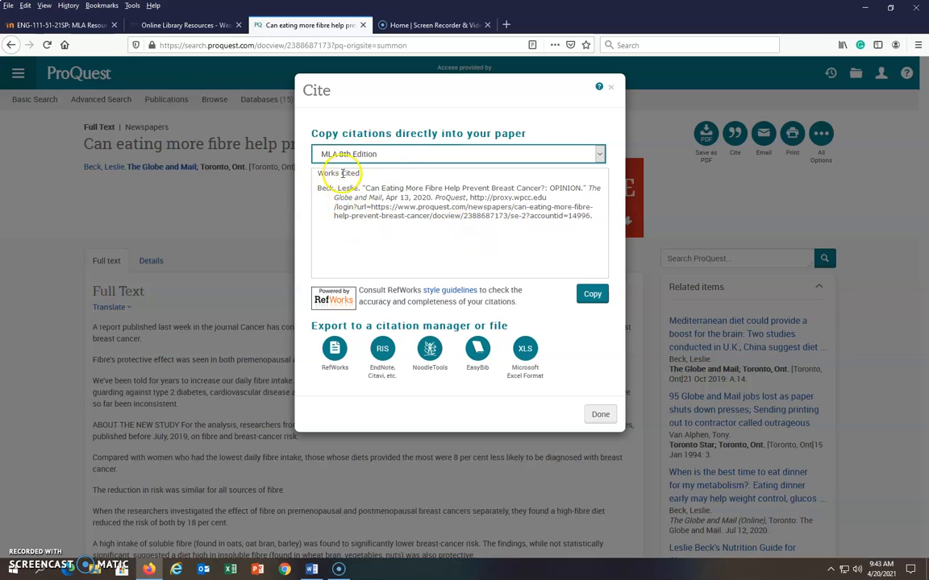
left_click_drag(318, 188, 601, 217)
right_click(521, 207)
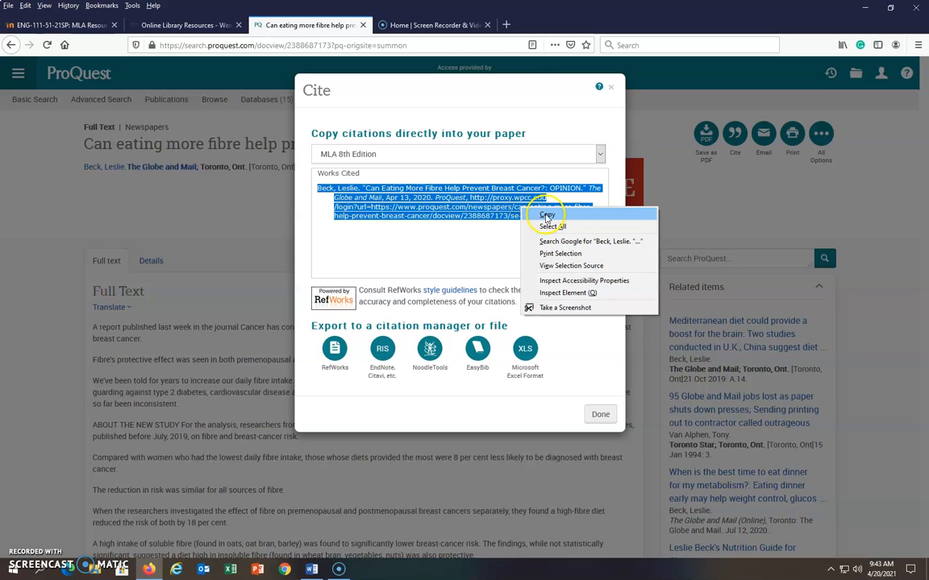
left_click(546, 216)
Switch to the Word document, paste the fibre article's citation below the first entry, and add two new paragraphs after it
left_click(311, 569)
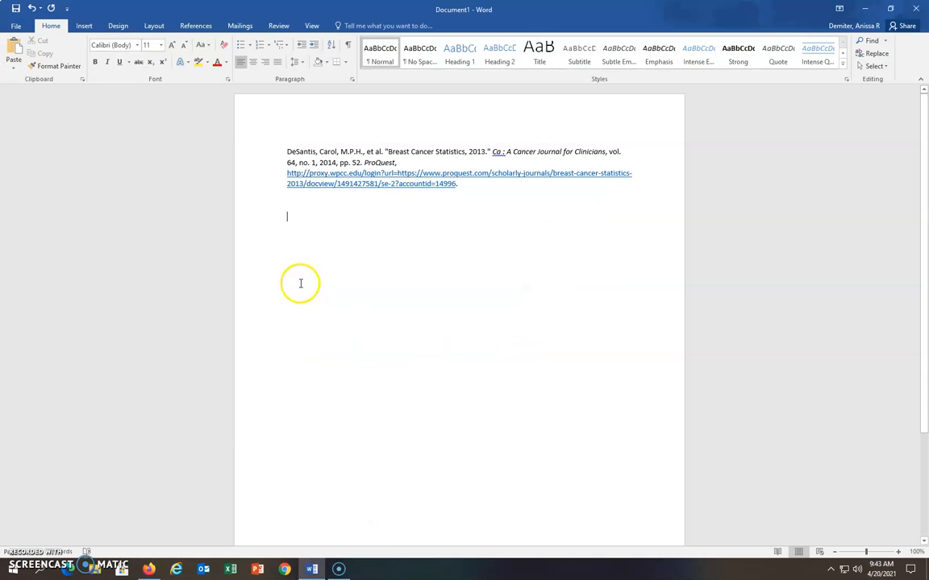
right_click(292, 215)
left_click(315, 264)
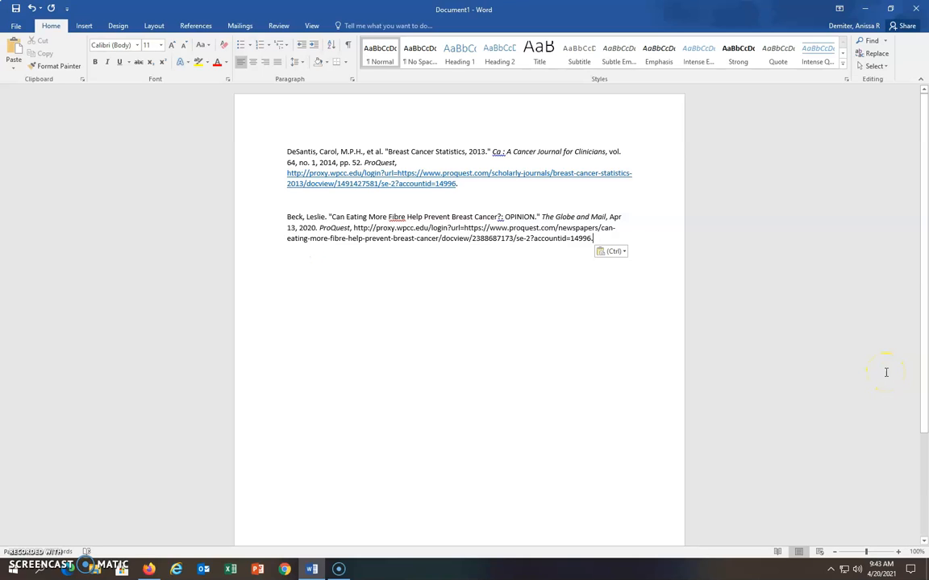
key("Return")
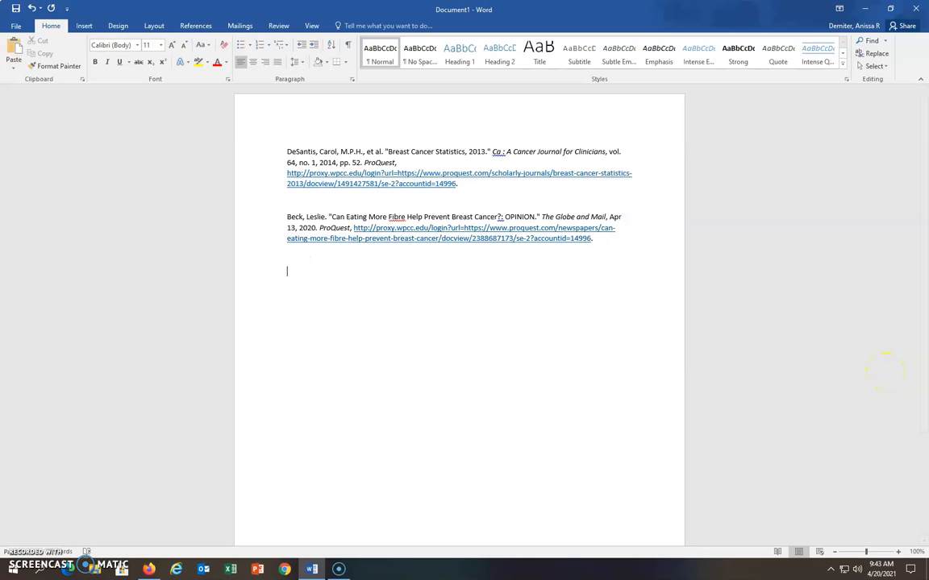
Return to the browser, search the web for "breast cancer causes", and open Mayo Clinic's "Breast cancer - Symptoms and causes" page
mouse_move(147, 572)
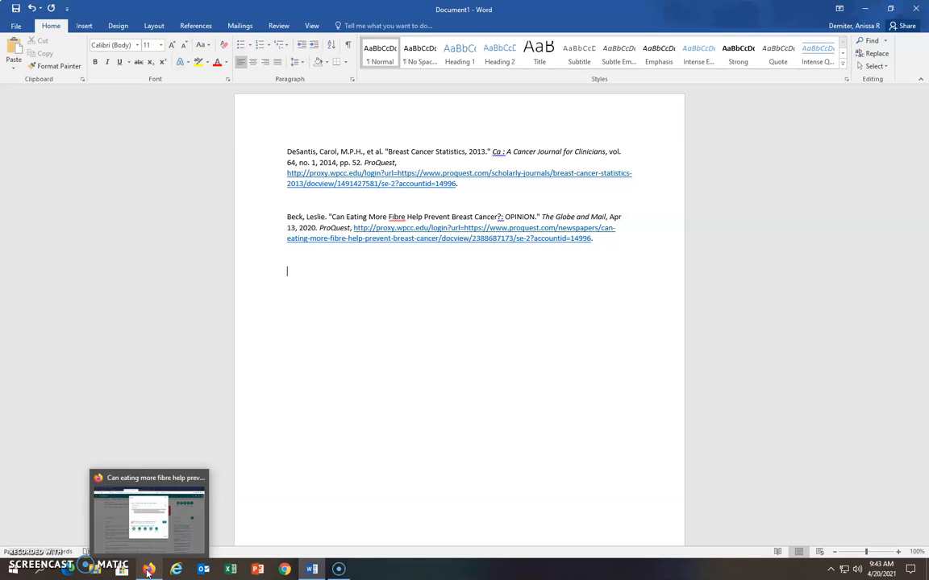
left_click(148, 571)
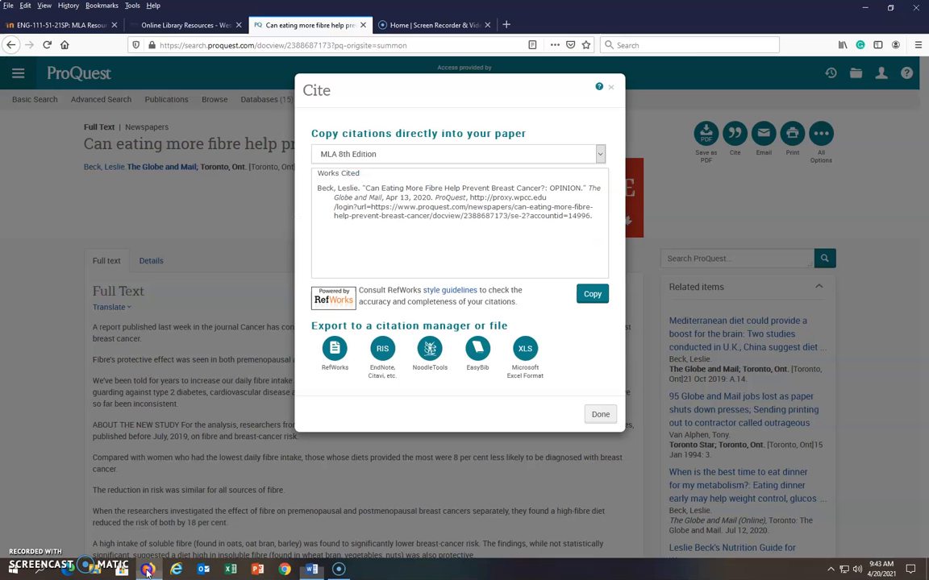
left_click(612, 90)
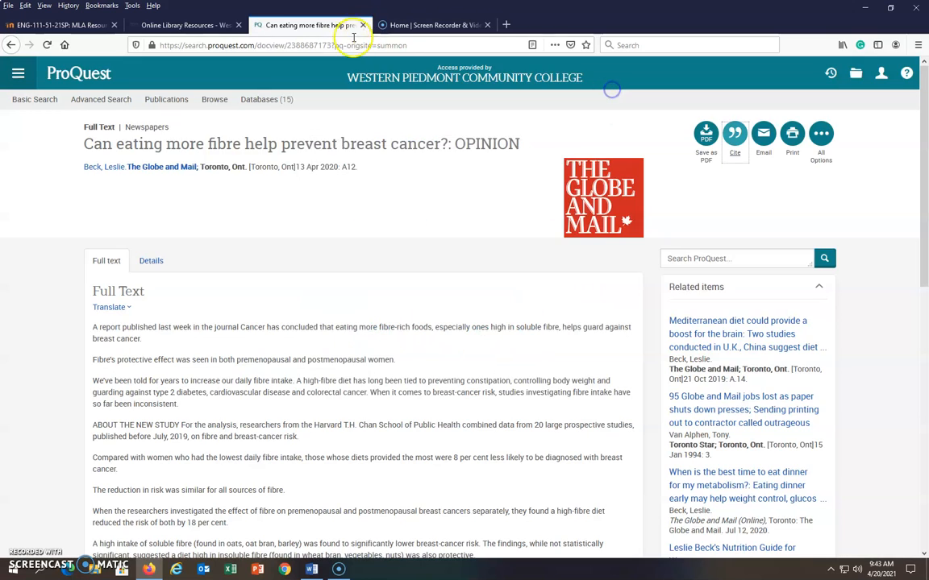
left_click(353, 45)
type("b")
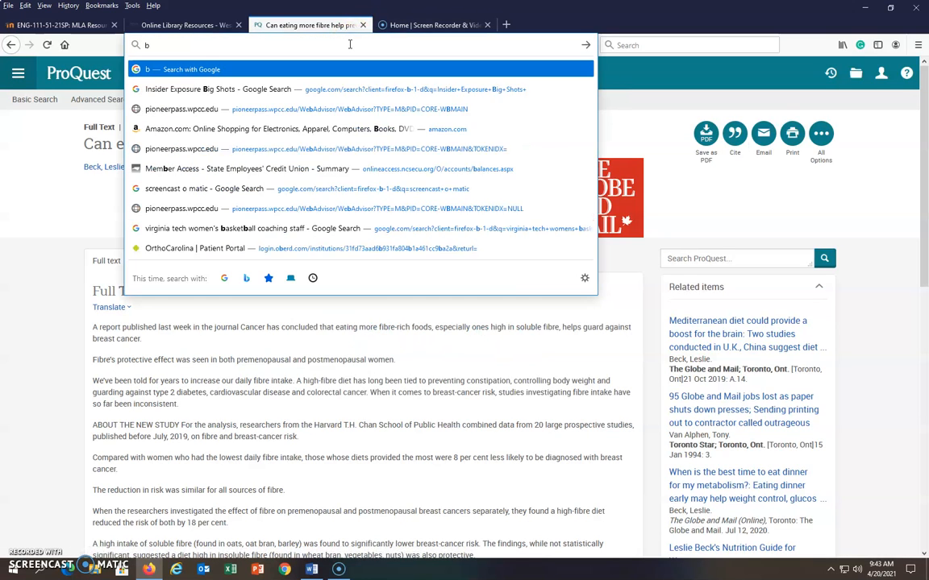
type("reast cancer ")
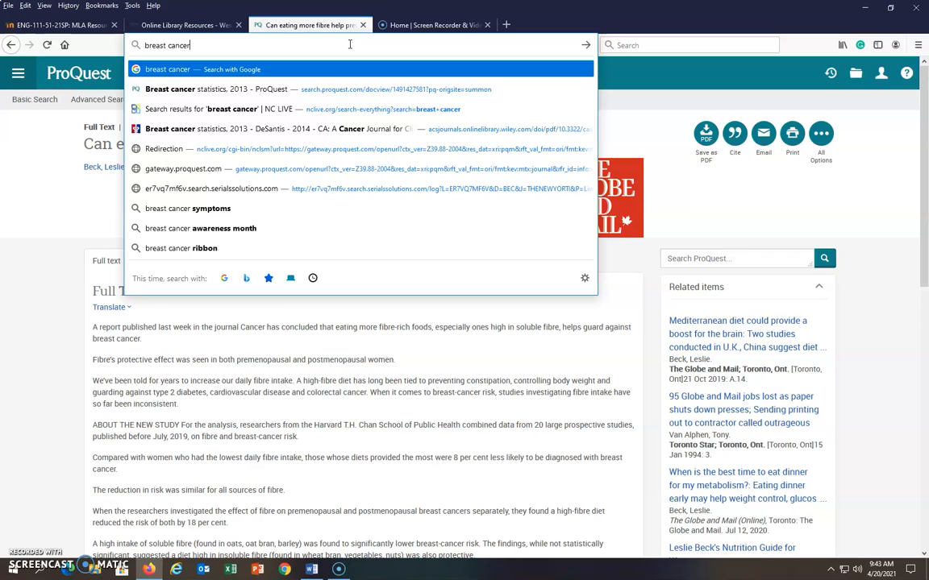
type("causes")
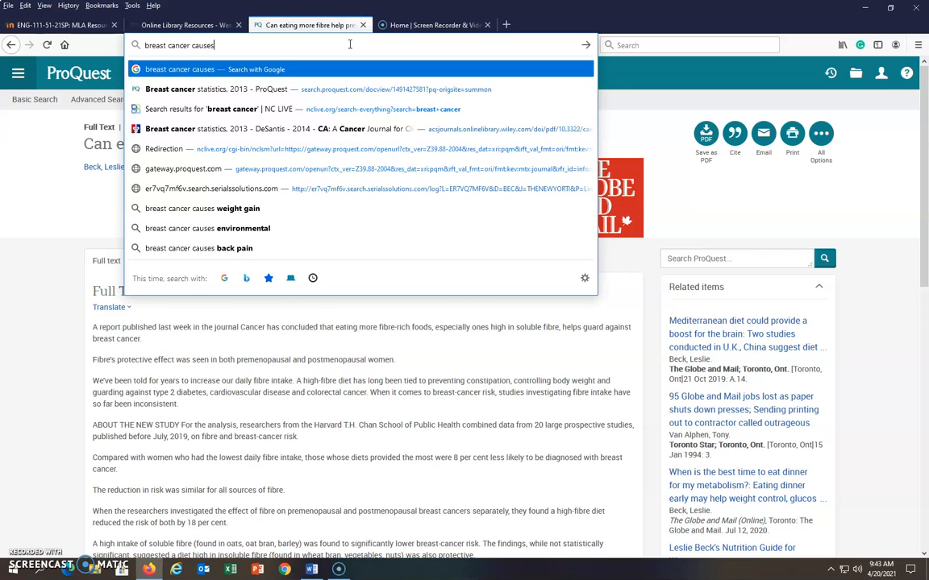
key("Return")
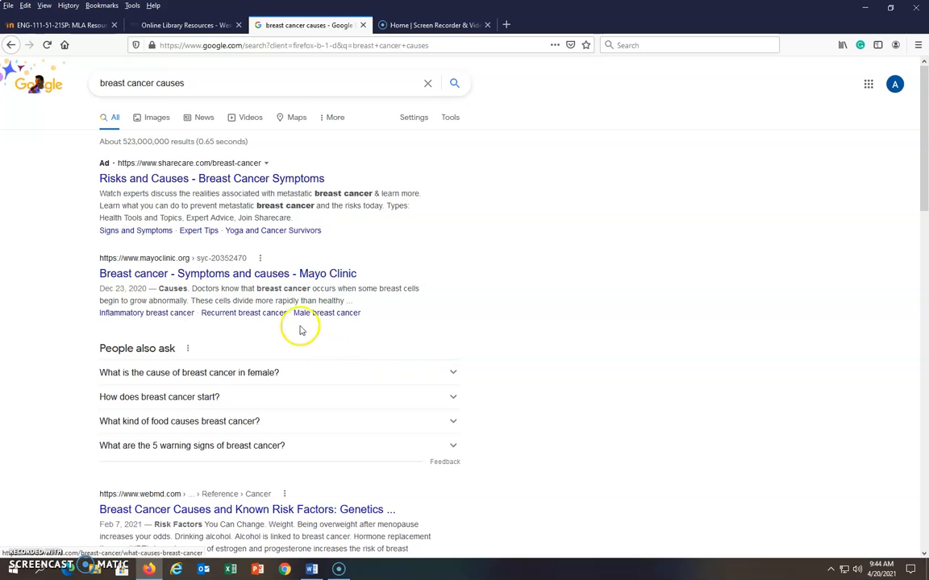
left_click(226, 278)
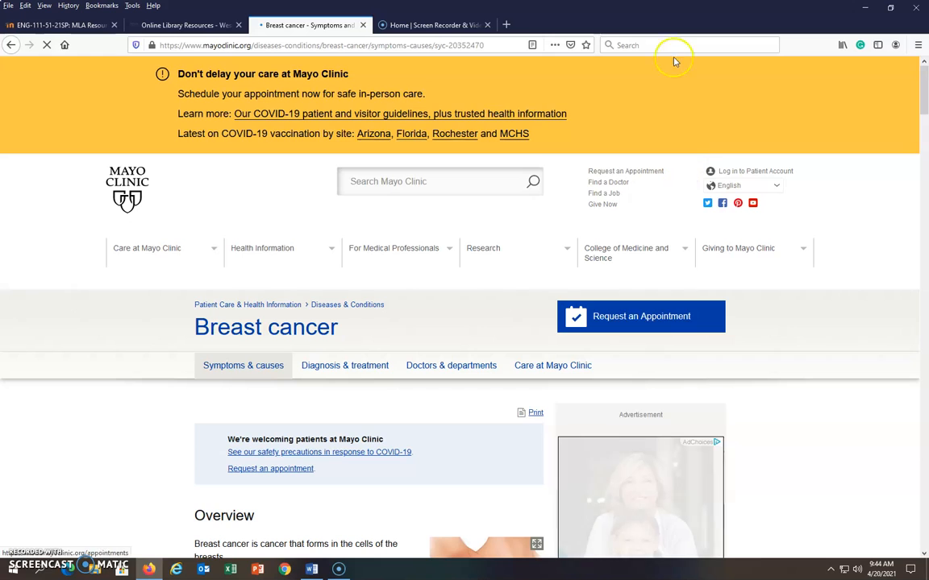
Open the website citation form on citationmachine.net in a new browser tab and review its fields
left_click(506, 25)
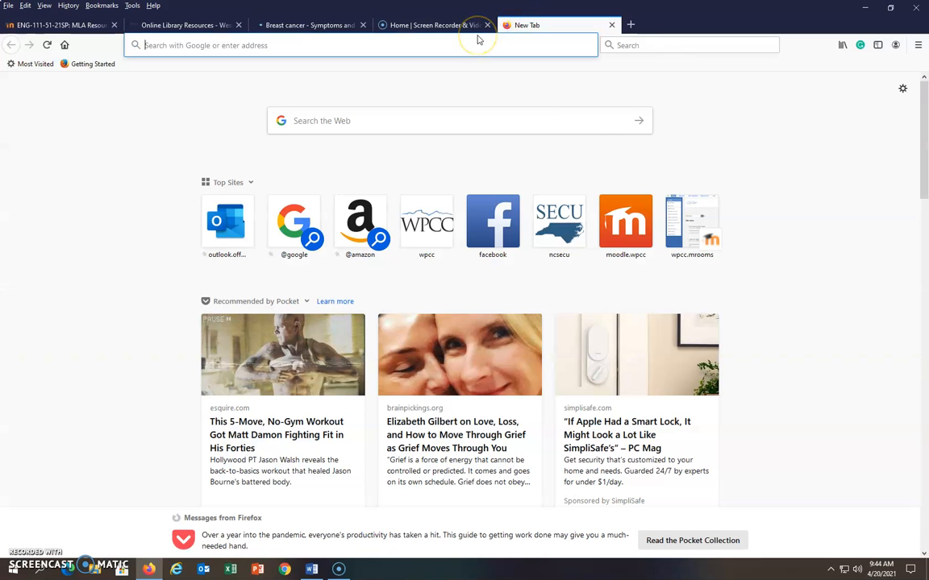
type("cutation")
key("BackSpace")
key("BackSpace")
key("BackSpace")
key("BackSpace")
key("BackSpace")
key("BackSpace")
key("BackSpace")
type("itationmachine.net")
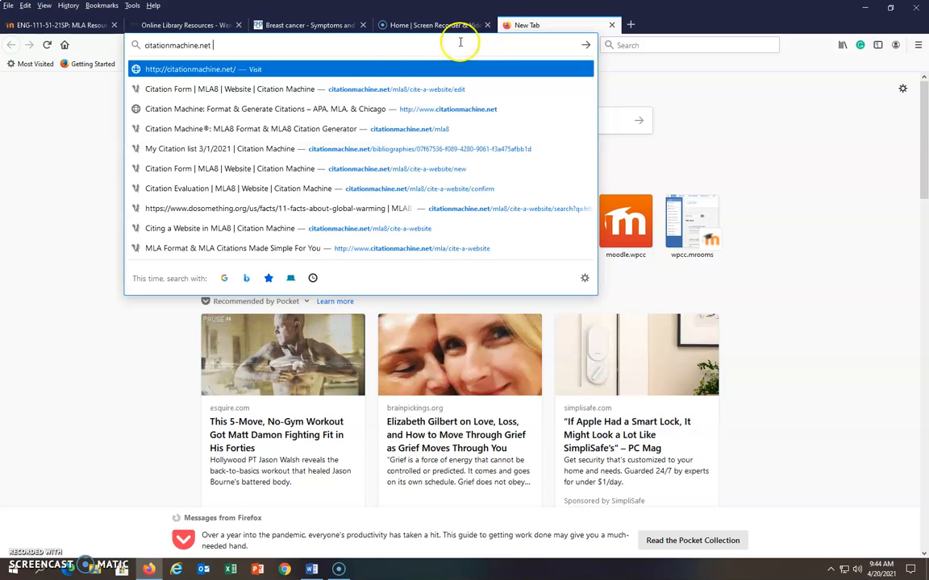
left_click(253, 89)
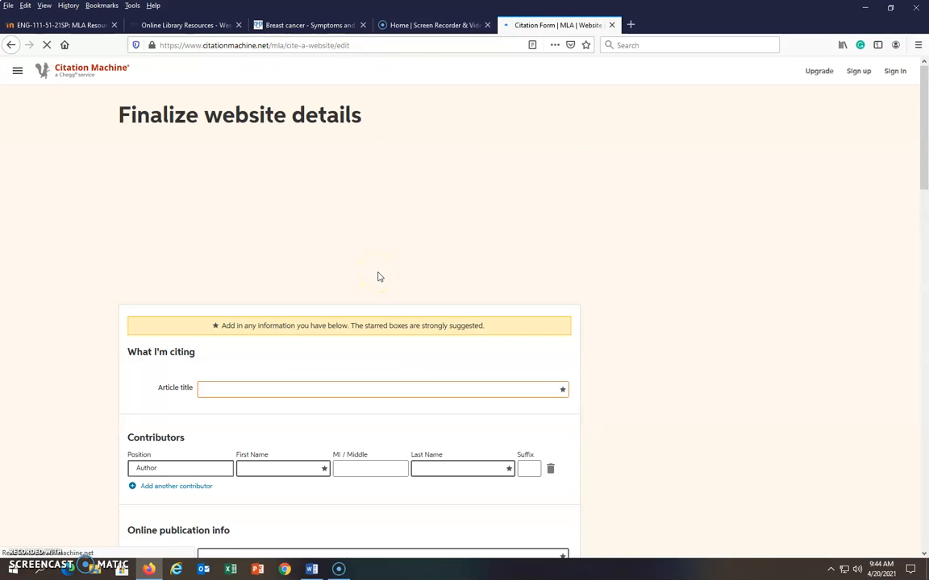
scroll(636, 373, "down", 1)
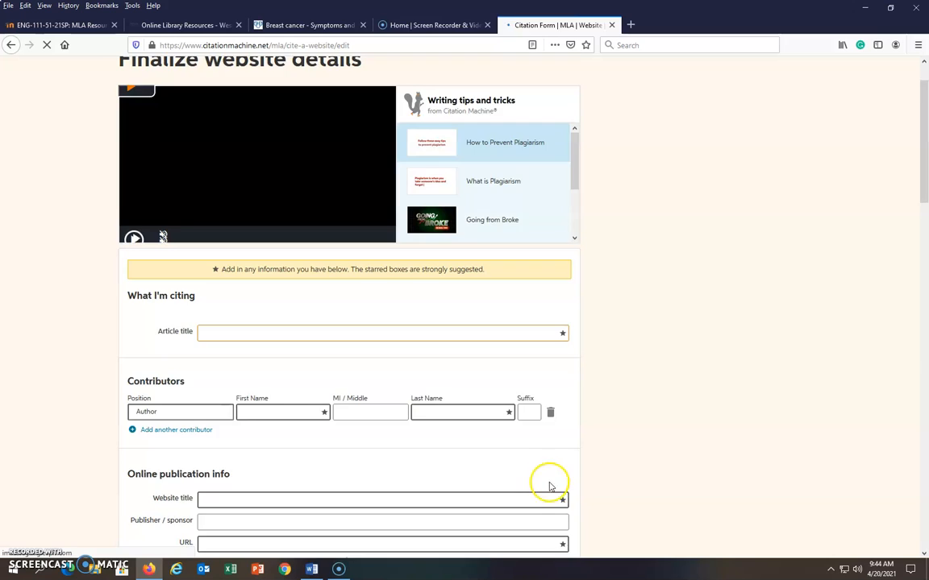
scroll(550, 486, "down", 2)
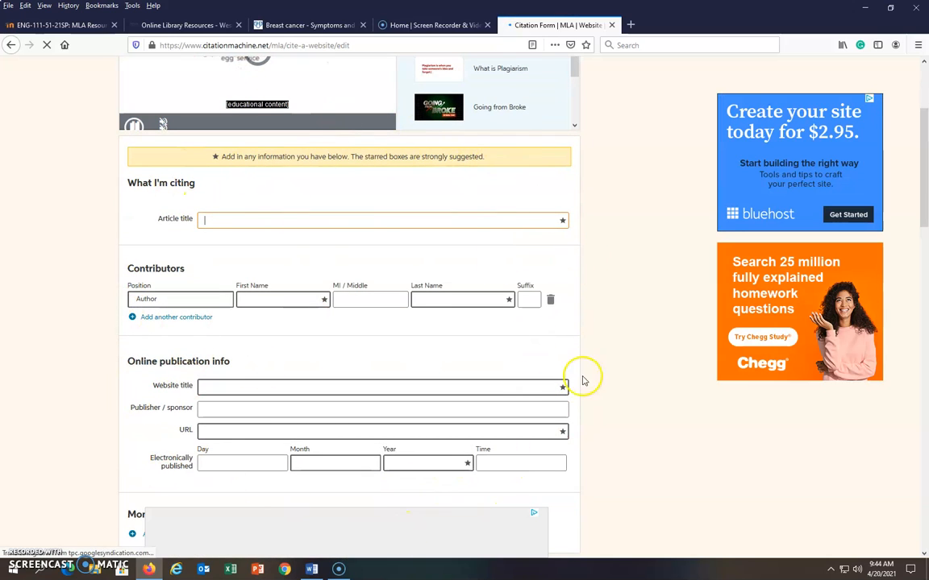
Examine the Mayo Clinic breast cancer page for the title, author and publication date that the citation form asks for
left_click(303, 24)
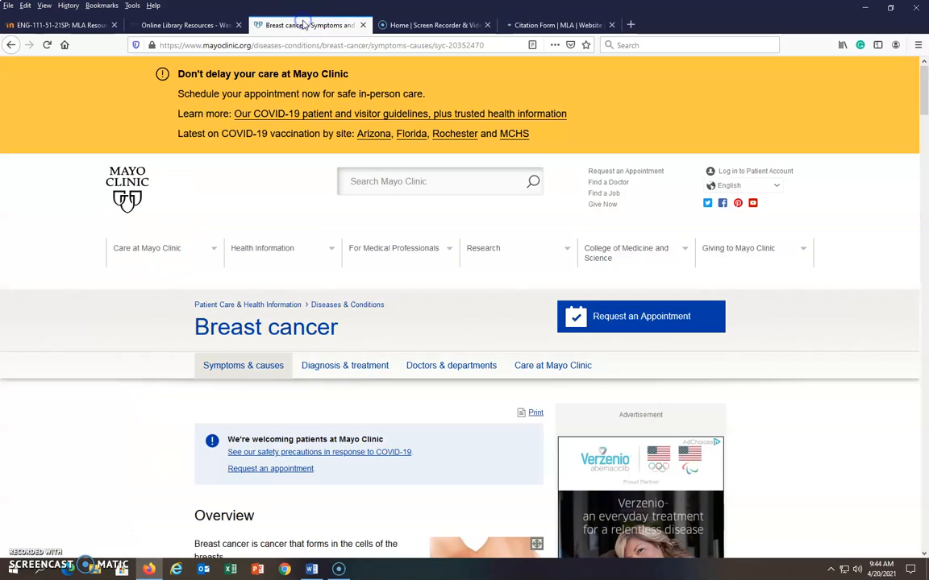
scroll(104, 385, "down", 7)
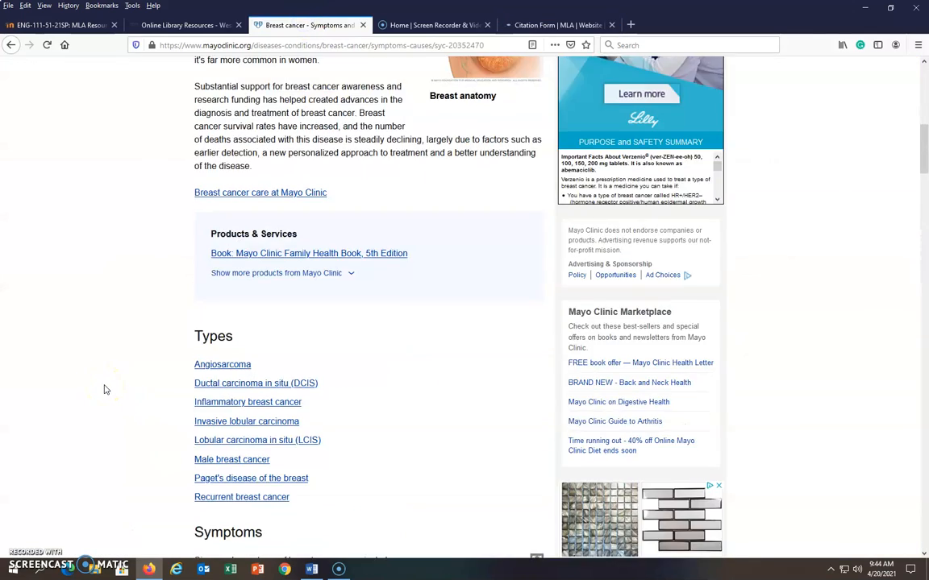
scroll(104, 389, "up", 7)
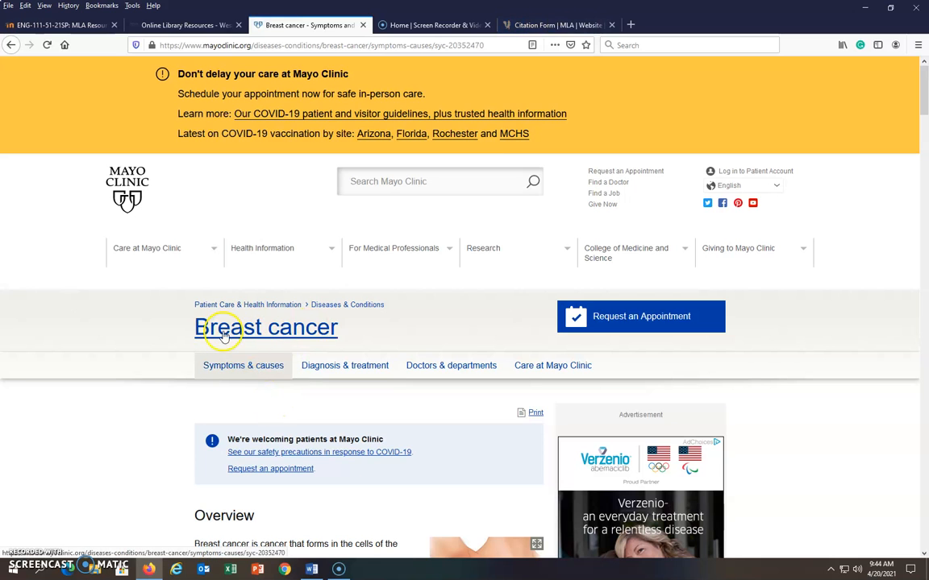
left_click(536, 25)
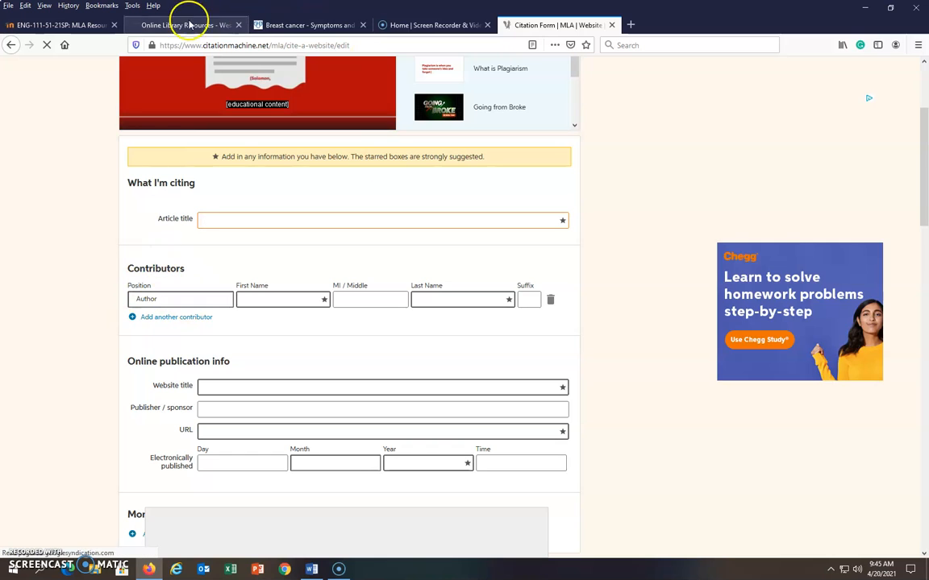
left_click(343, 25)
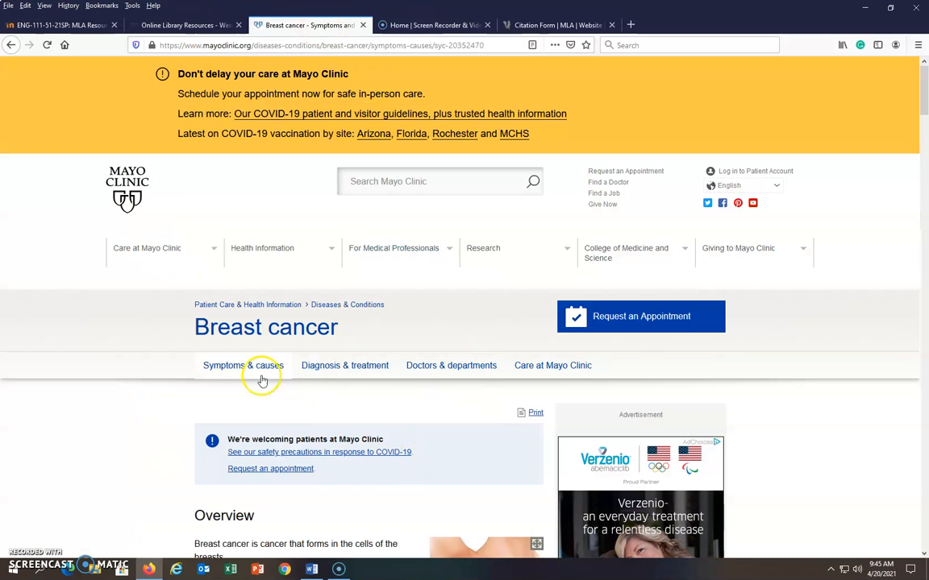
scroll(262, 381, "down", 10)
scroll(288, 428, "down", 12)
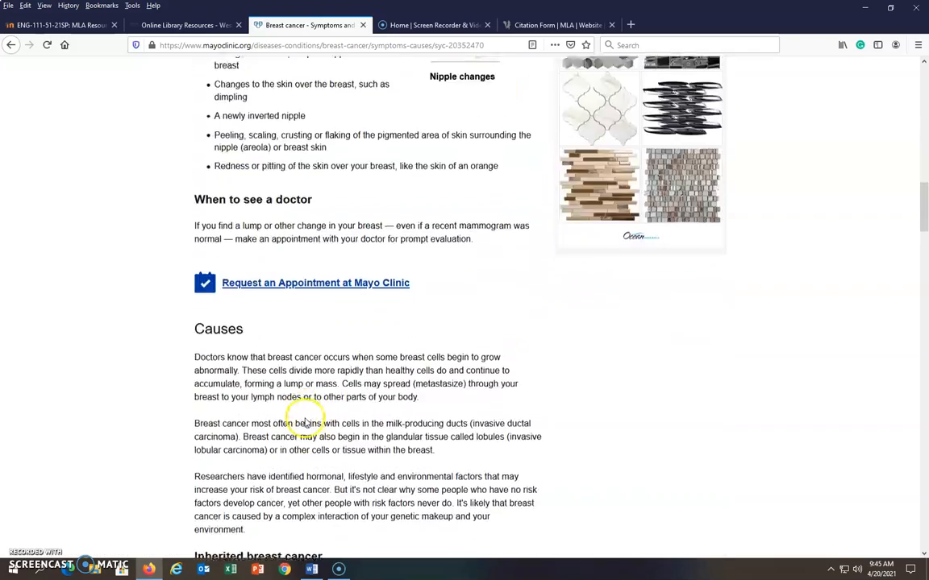
scroll(307, 424, "down", 15)
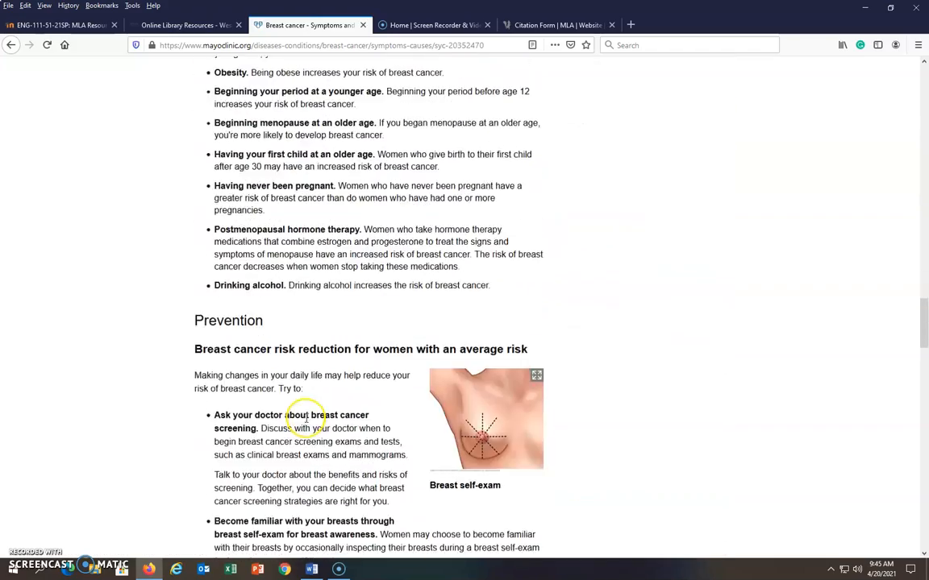
scroll(306, 420, "down", 15)
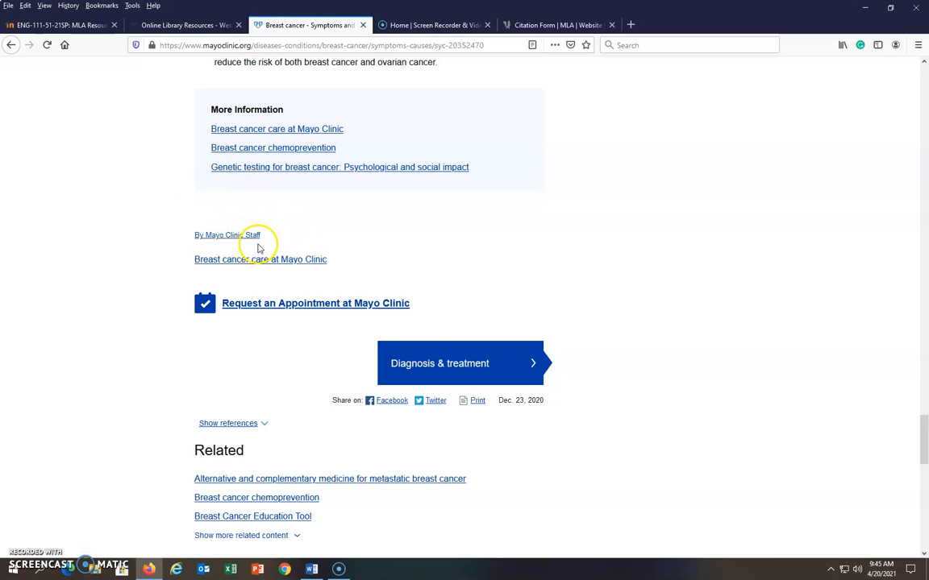
Return to the Citation Machine website form and enter "Breast Cancer" as the article title
scroll(564, 337, "up", 20)
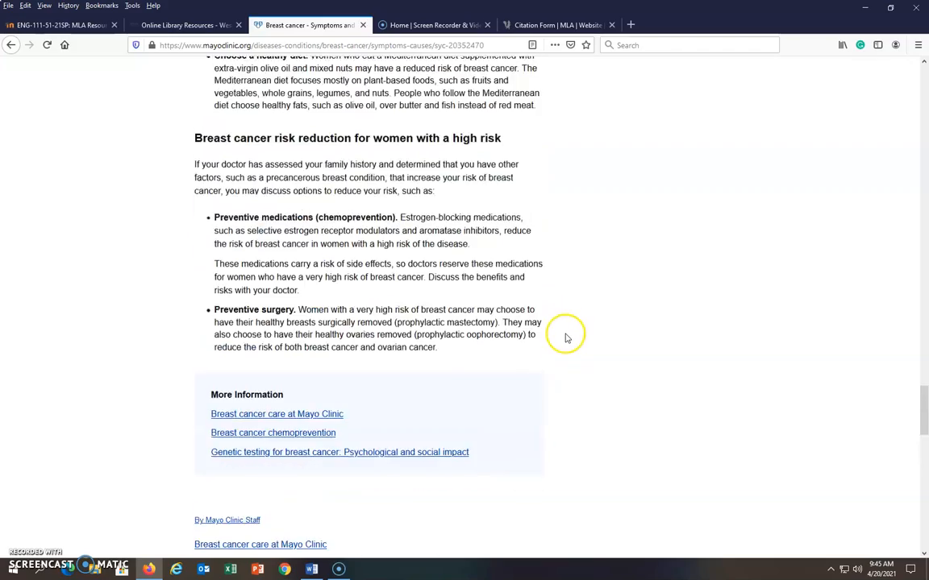
scroll(567, 338, "up", 15)
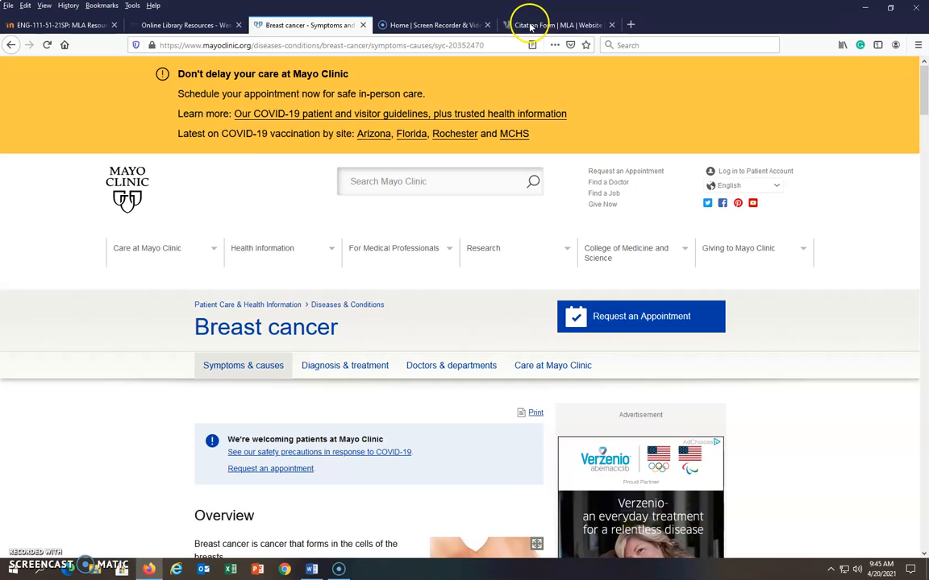
left_click(540, 25)
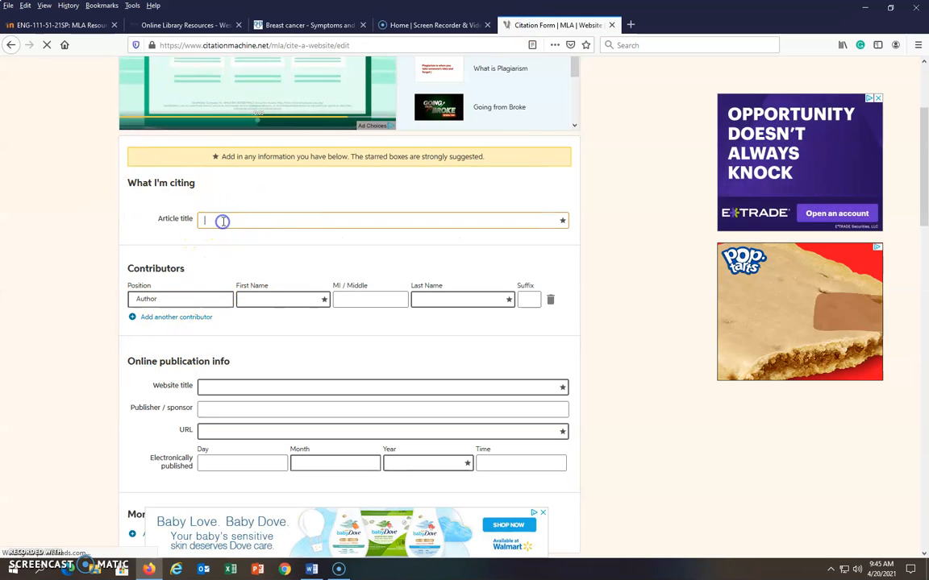
type("Br")
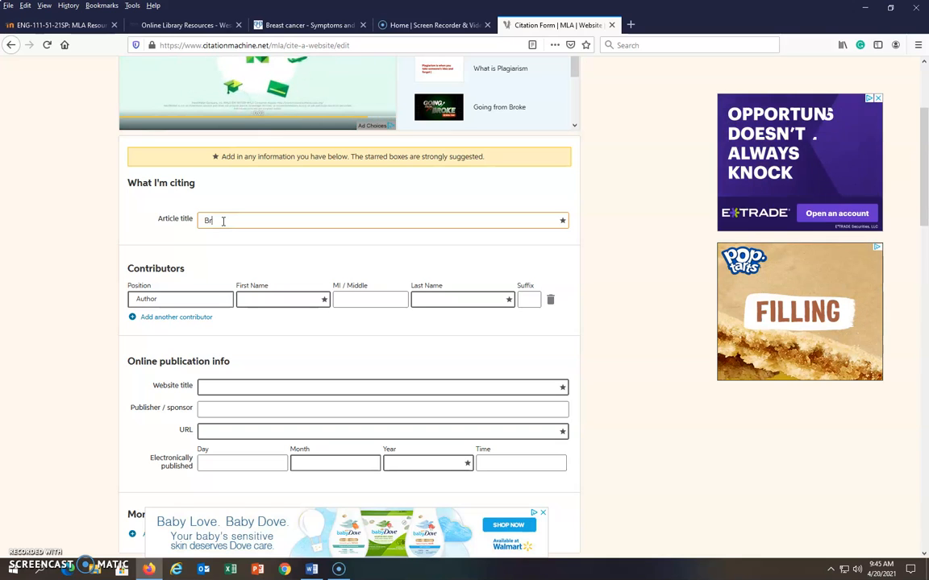
type("east Cancer")
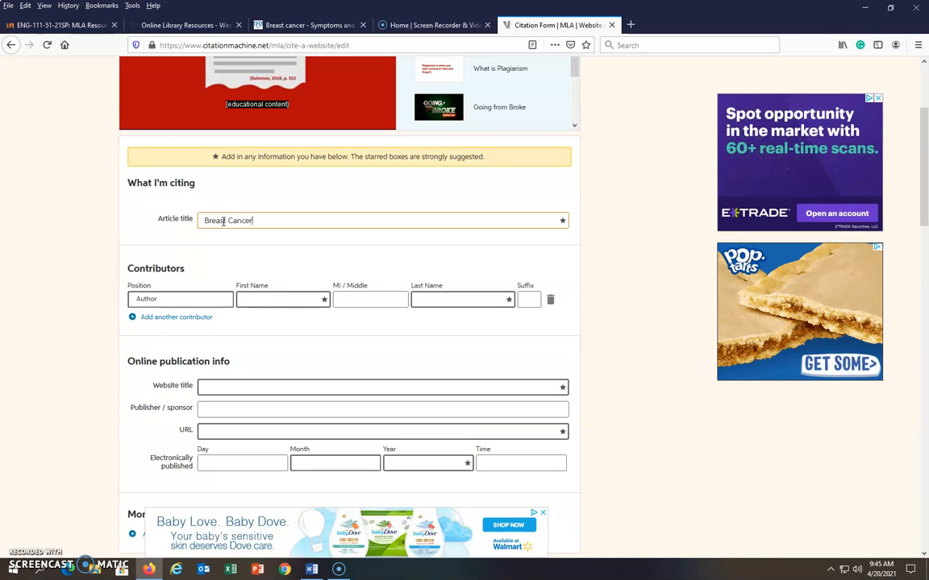
Check the heading on the Mayo Clinic page, and enter "Mayo Clinic" as the website title in the citation form
left_click(289, 24)
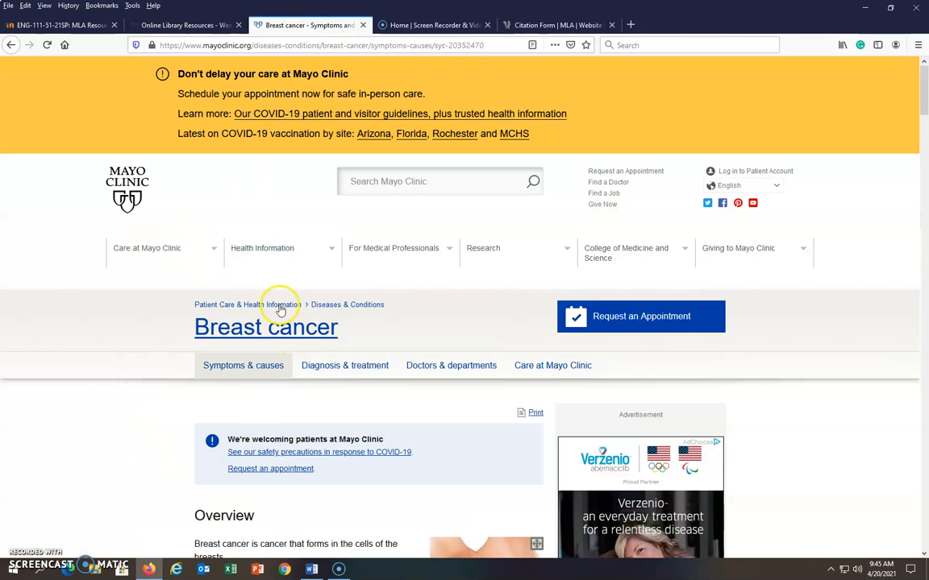
left_click(536, 24)
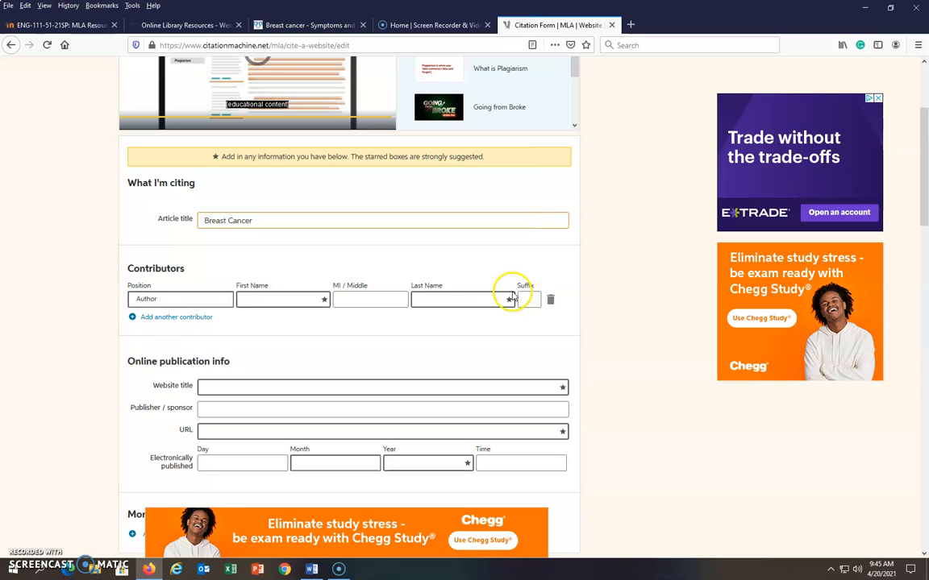
scroll(512, 298, "down", 2)
left_click(247, 272)
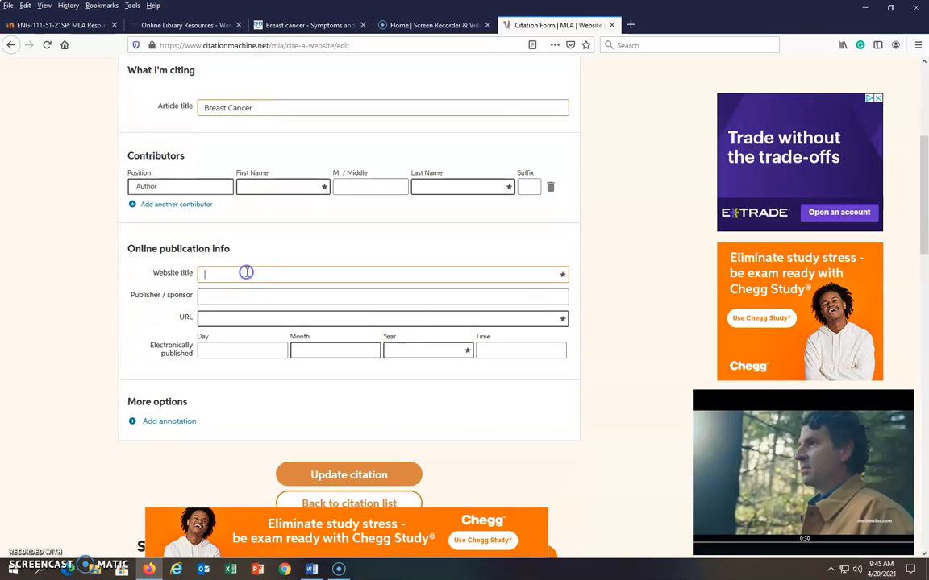
type("May")
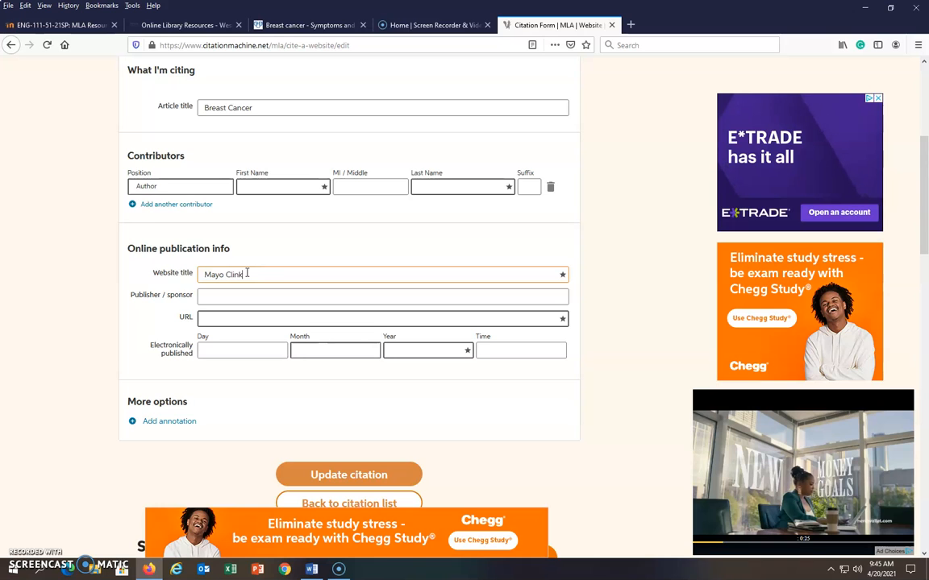
type("o Clink")
key("BackSpace")
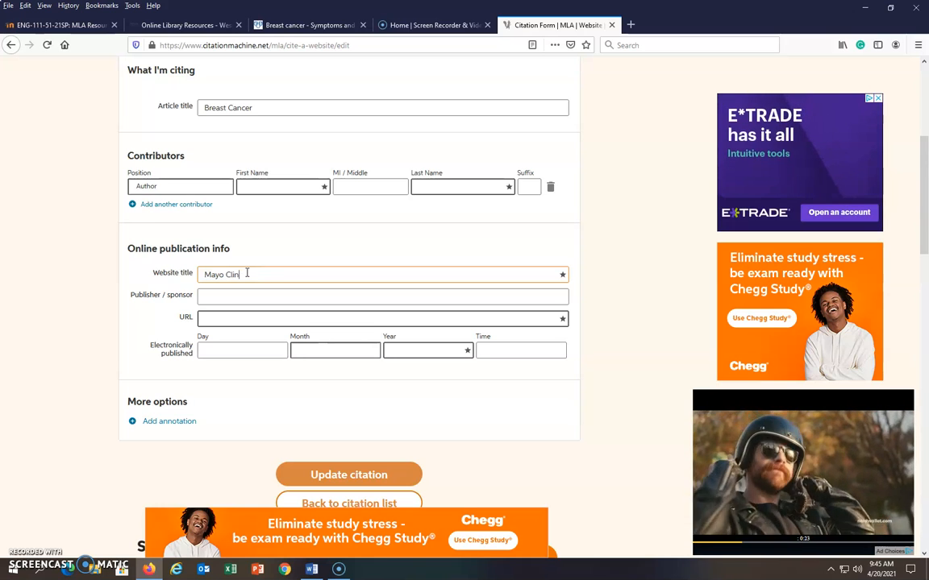
type("ic")
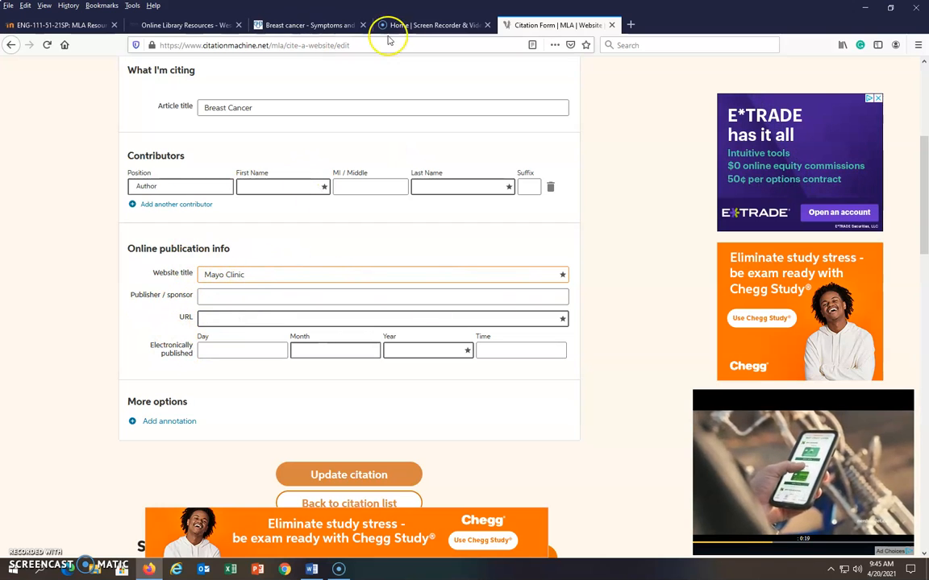
Copy the Mayo Clinic breast cancer page's web address and paste it into the citation form's URL field
left_click(297, 25)
left_click_drag(160, 45, 486, 51)
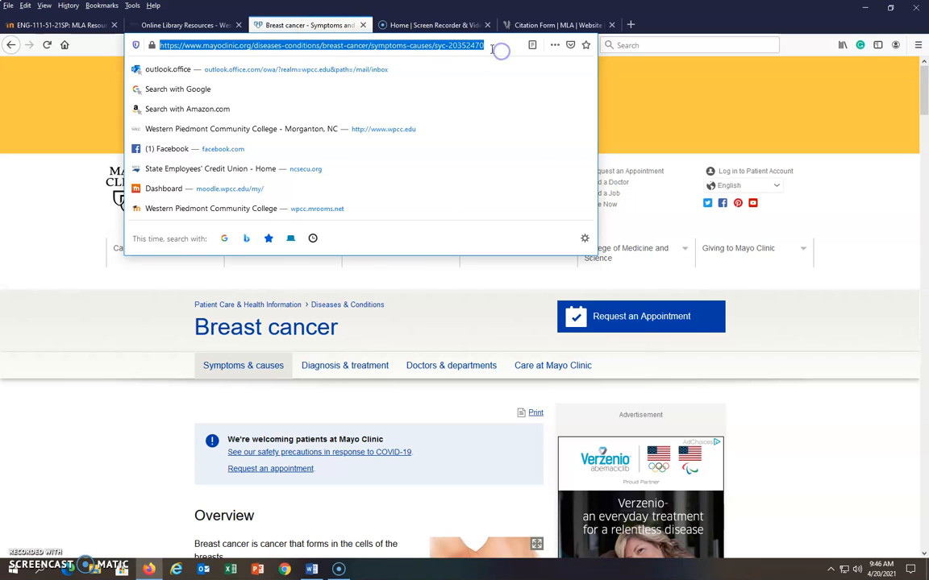
right_click(492, 47)
left_click(503, 78)
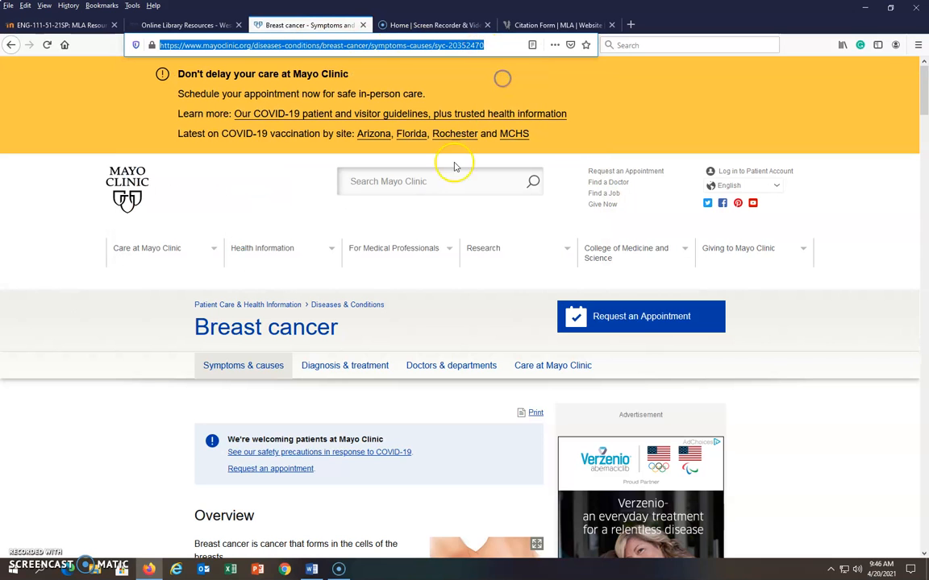
left_click(545, 22)
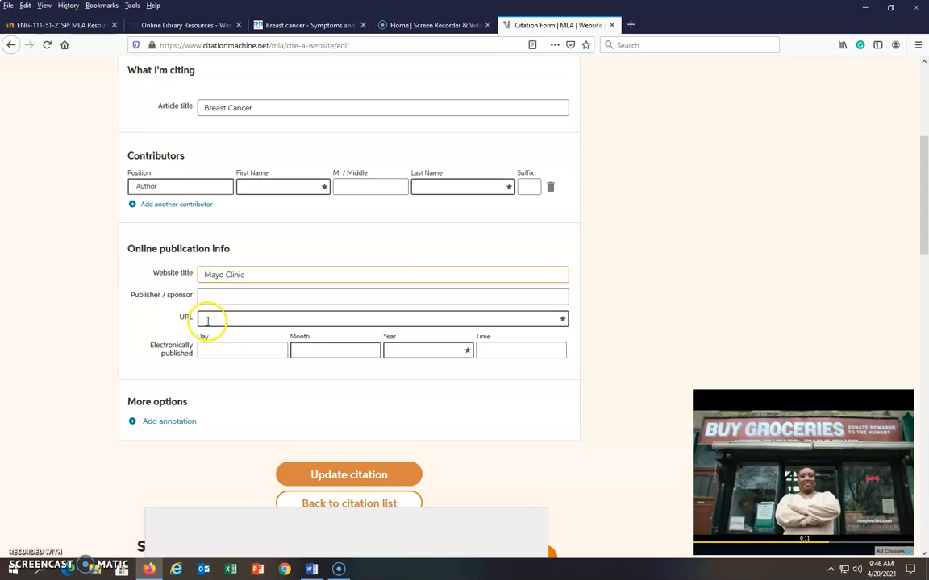
right_click(207, 319)
left_click(239, 367)
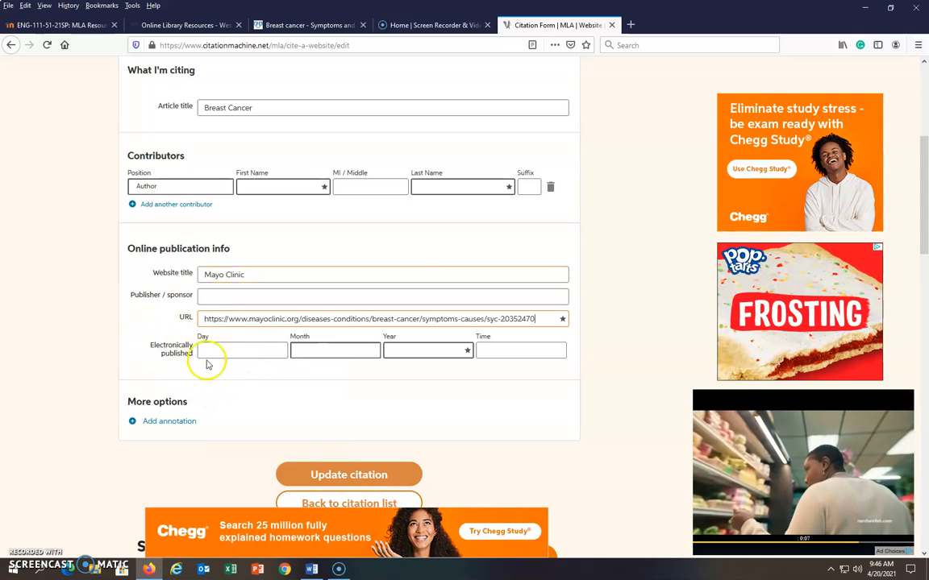
Examine the Mayo Clinic page down to its footer for the publication date and copyright year
left_click(294, 25)
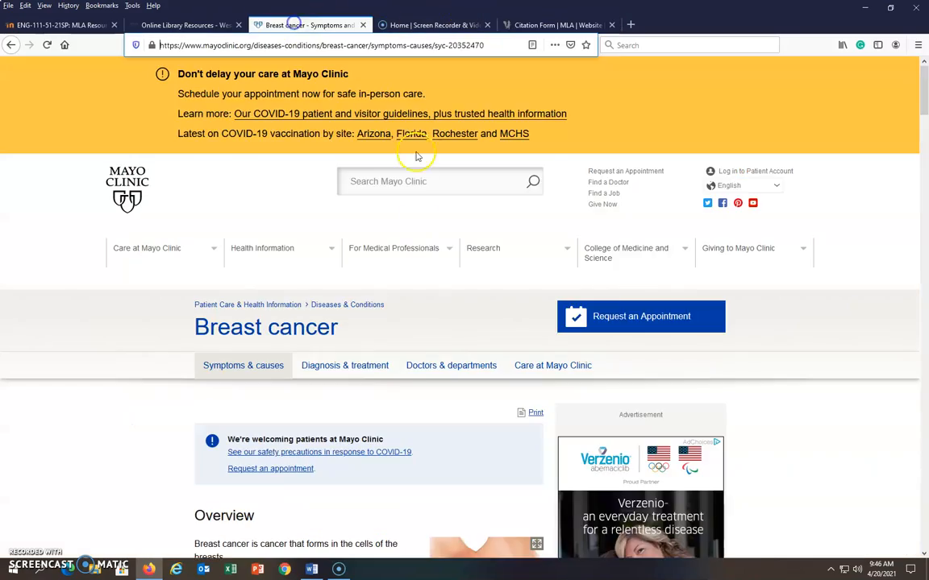
scroll(472, 379, "down", 12)
scroll(460, 388, "down", 15)
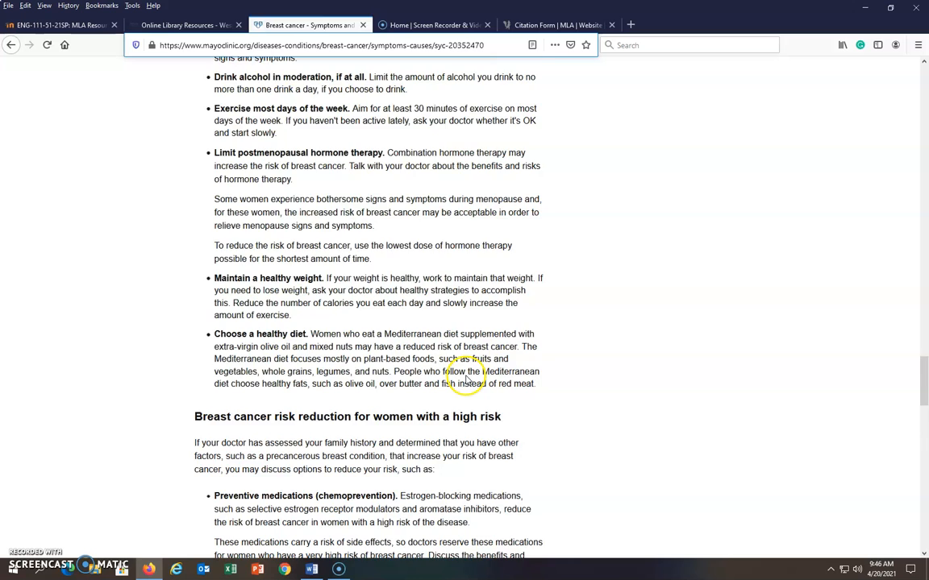
scroll(466, 379, "down", 6)
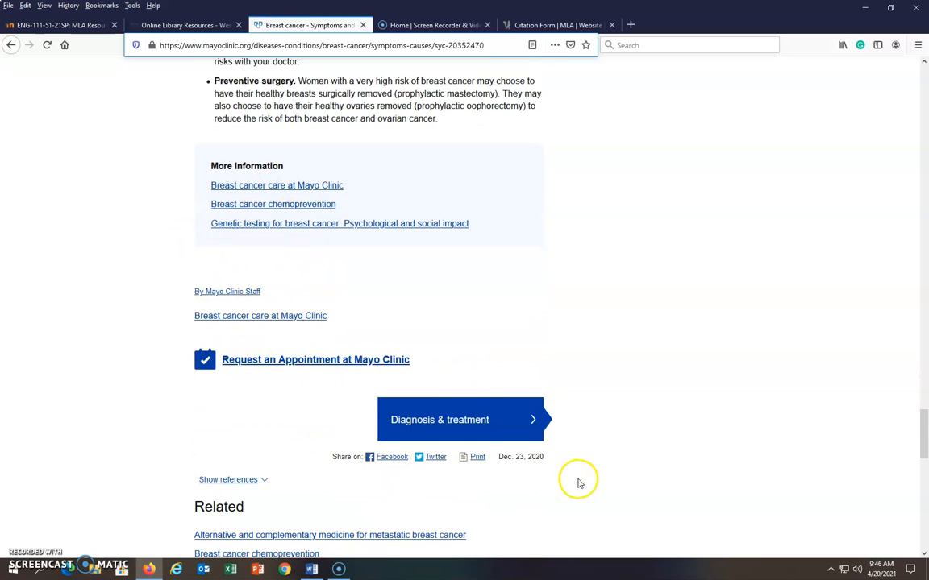
scroll(578, 484, "down", 4)
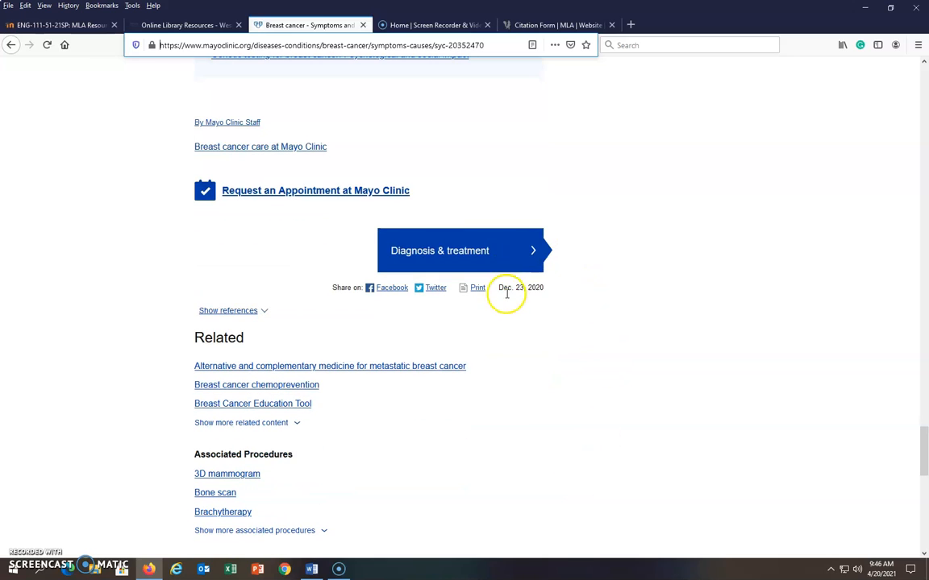
scroll(428, 427, "down", 10)
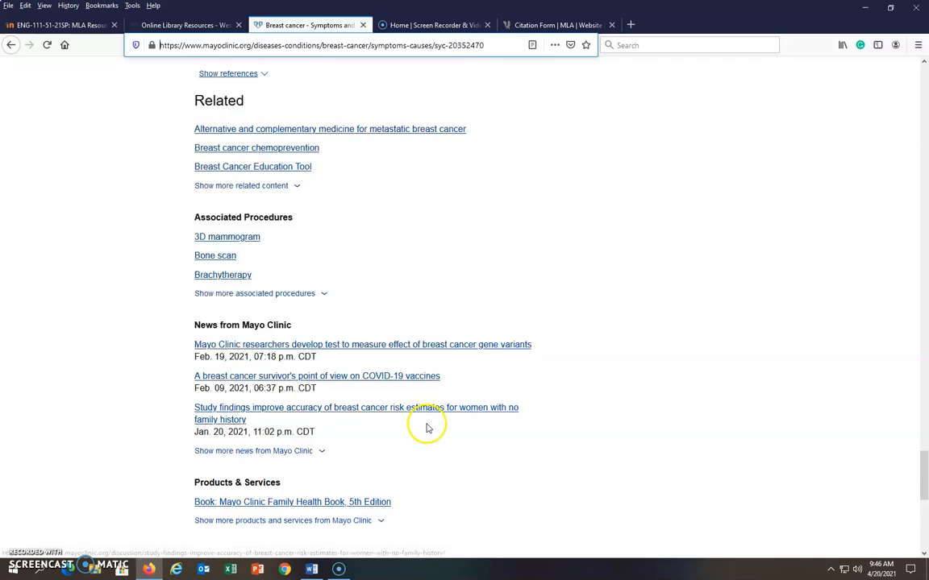
scroll(530, 311, "down", 3)
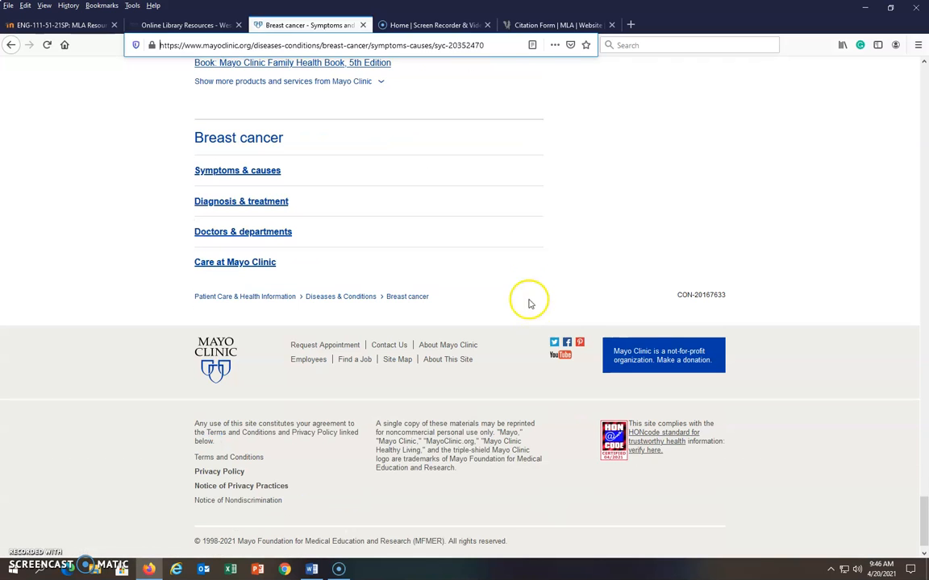
scroll(524, 165, "down", 1)
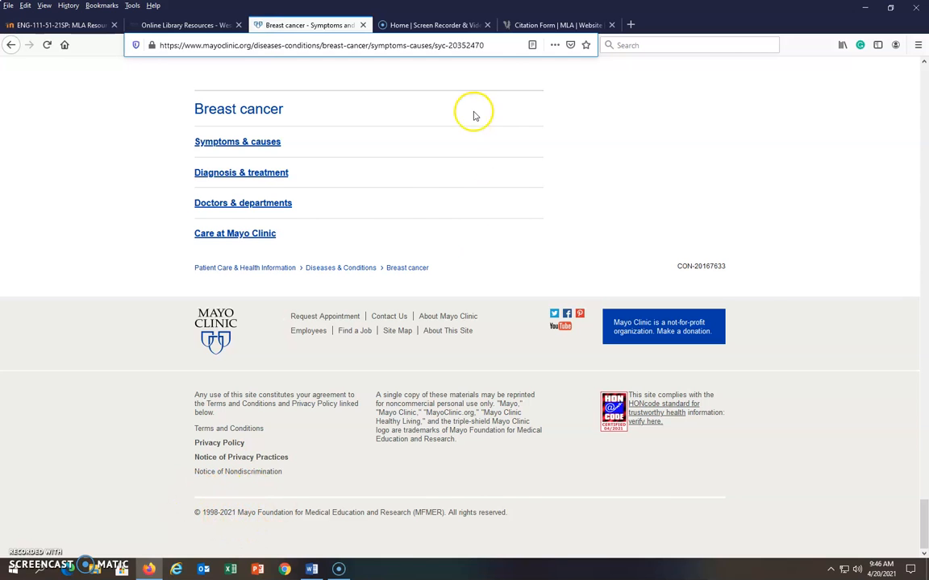
Set the electronic publication year to 2021 in the citation form and update the citation
left_click(523, 26)
left_click(407, 351)
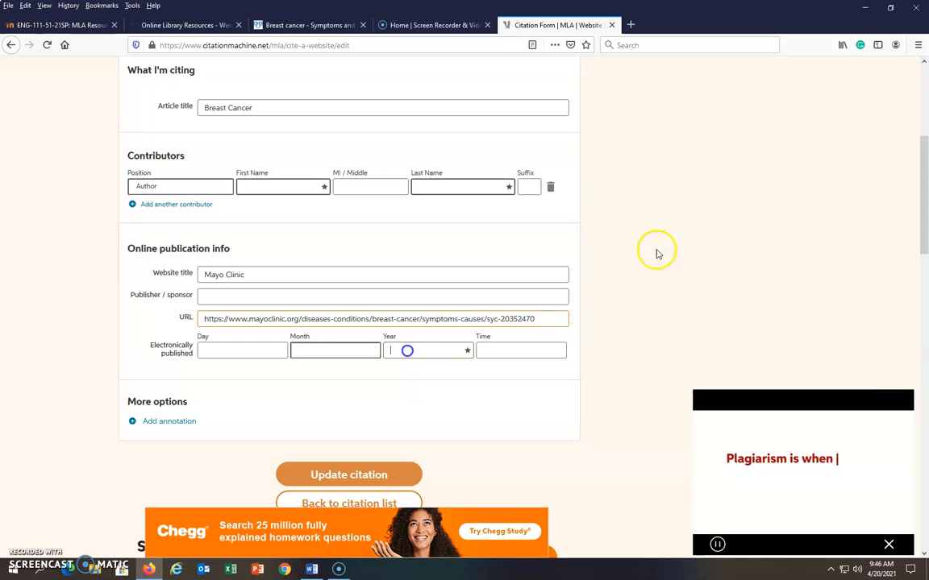
type("2021")
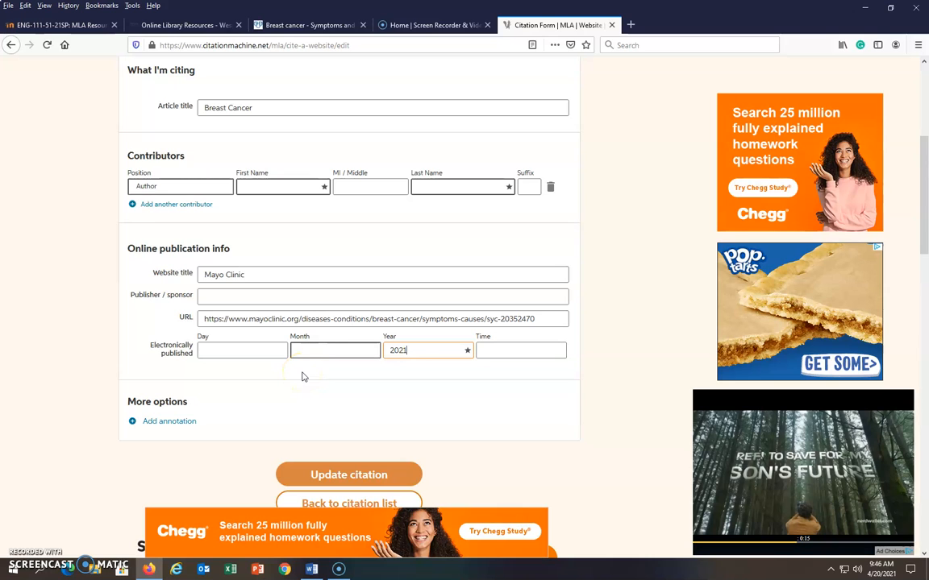
left_click(342, 474)
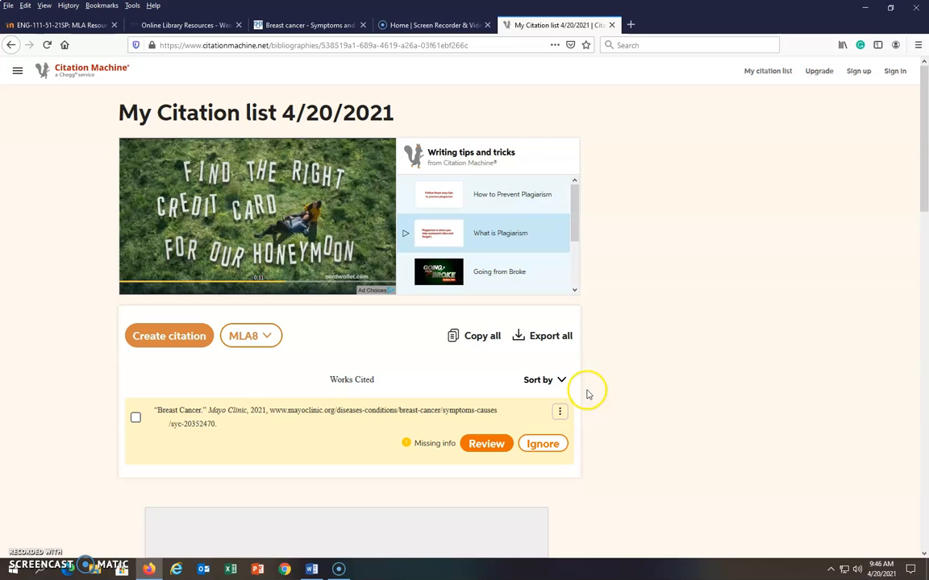
Copy the finished Mayo Clinic citation from the citation list and paste it below the second entry in the Word document
mouse_move(159, 415)
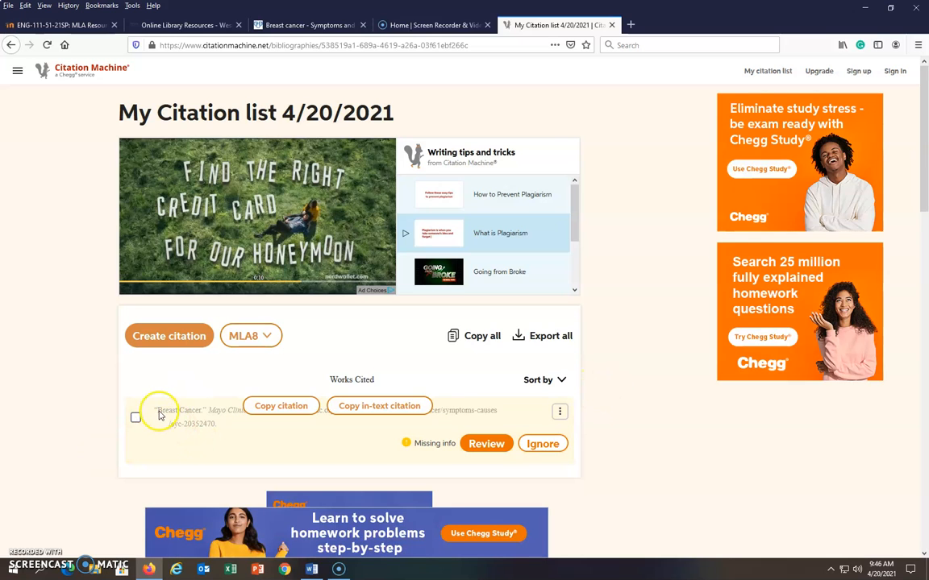
left_click(268, 406)
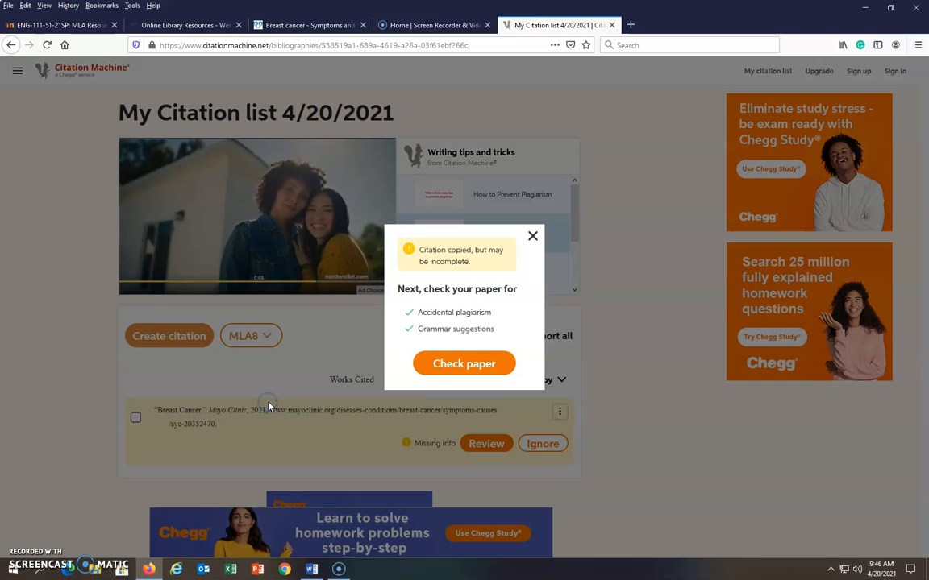
left_click(533, 236)
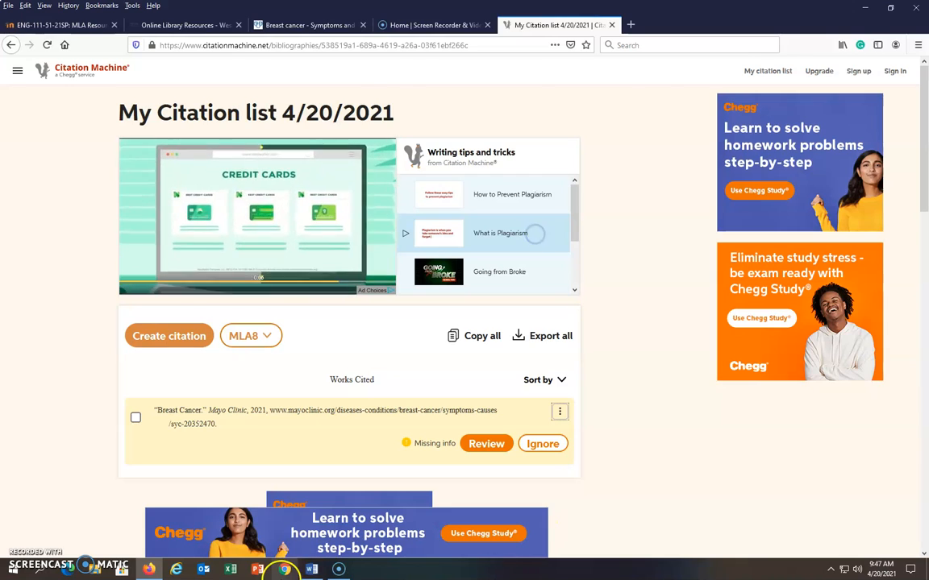
left_click(312, 570)
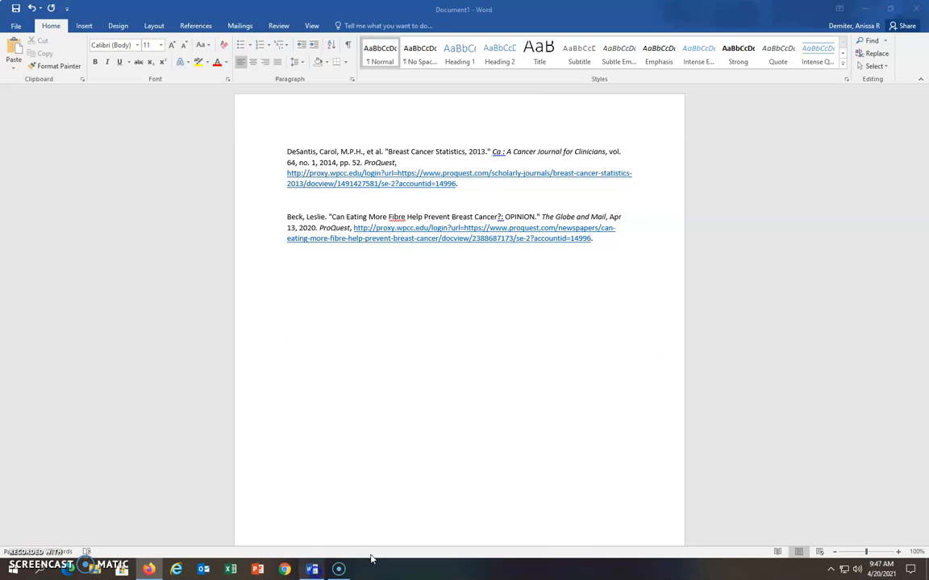
right_click(293, 273)
left_click(316, 323)
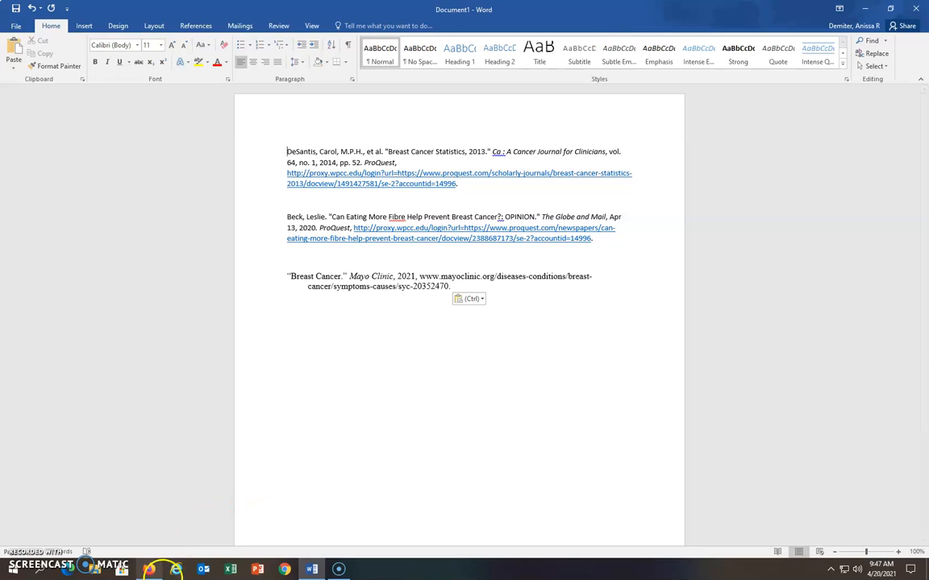
Return to the browser, open the instructor's MLA Cheat Sheet document from the course's MLA resources page in Word, and enable editing
left_click(150, 569)
left_click(64, 22)
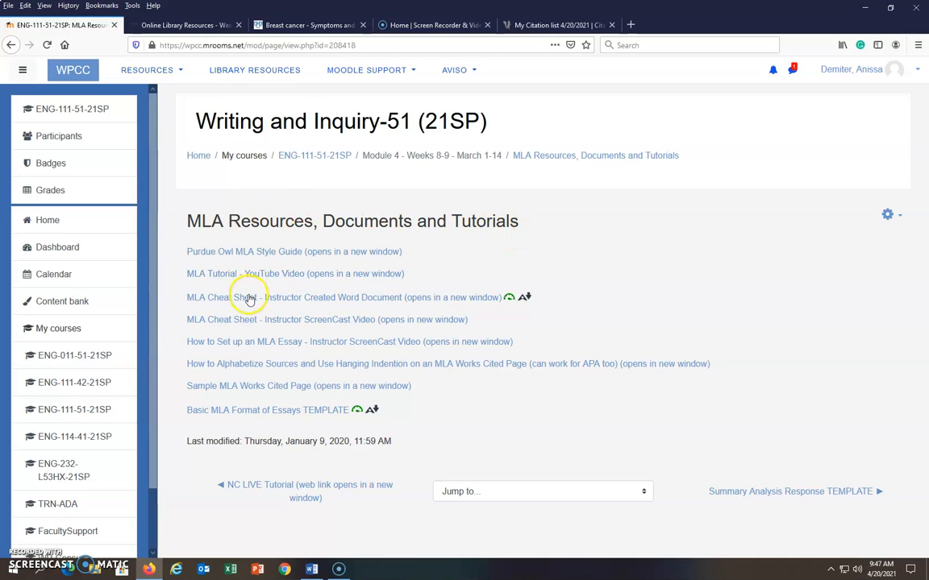
left_click(311, 298)
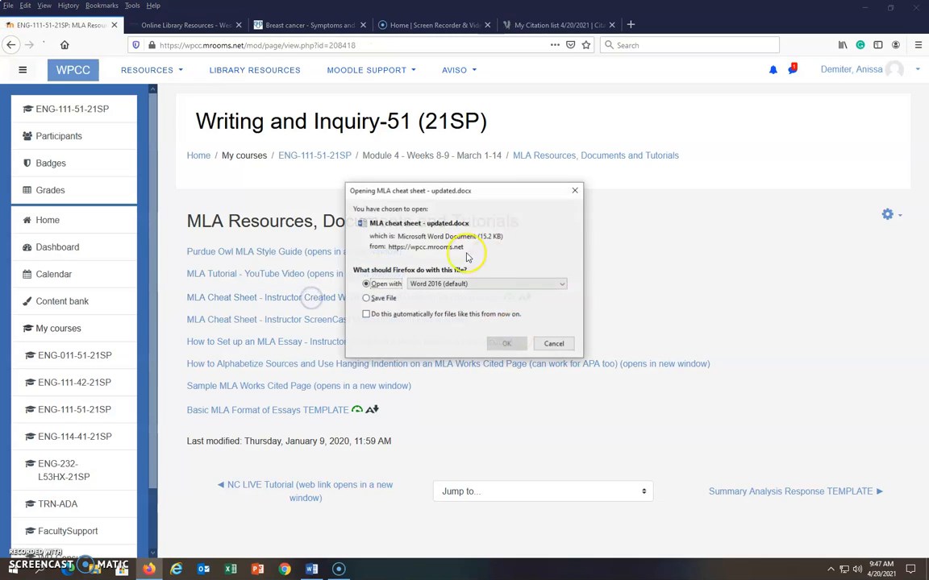
left_click(506, 344)
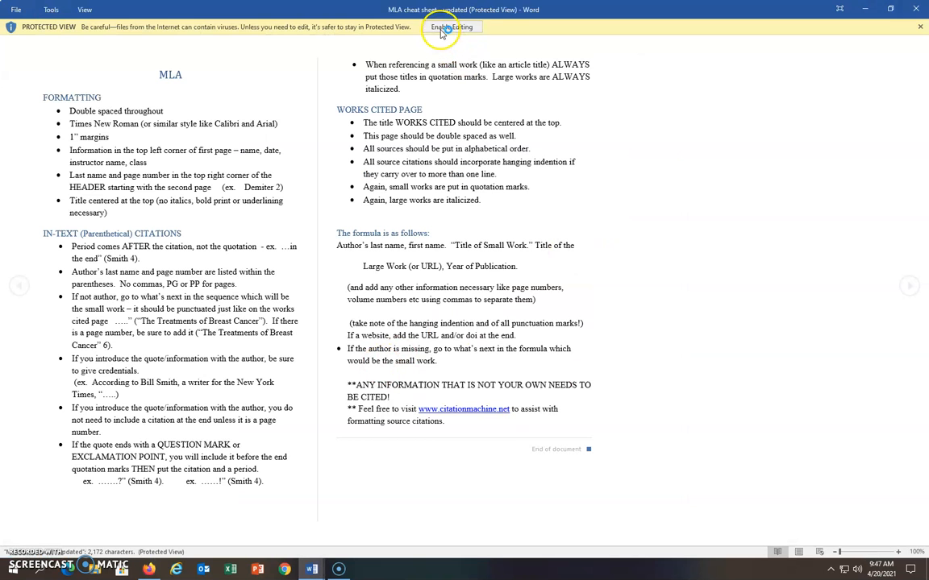
left_click(441, 27)
Review the cheat sheet's Works Cited page rules and citation formula
scroll(420, 288, "down", 6)
scroll(420, 288, "down", 2)
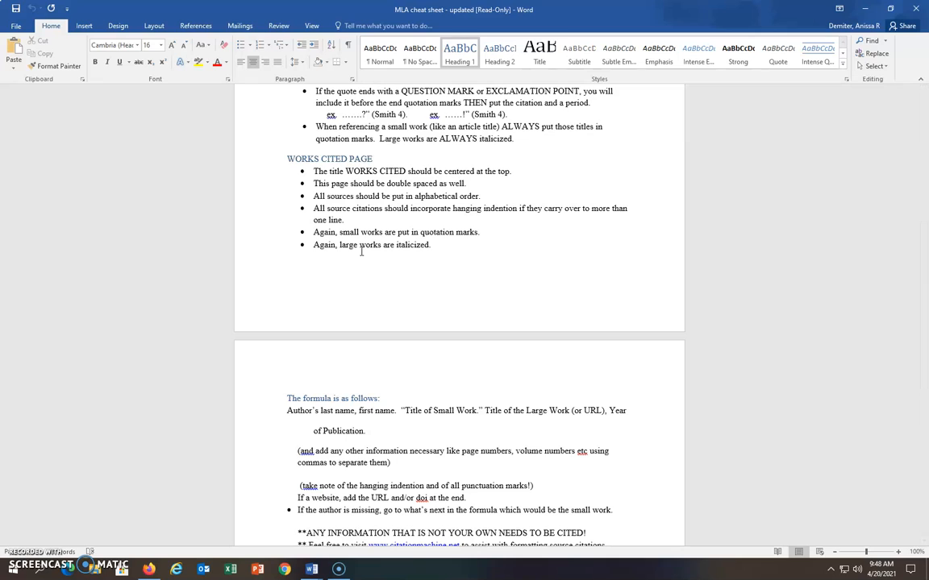
mouse_move(312, 571)
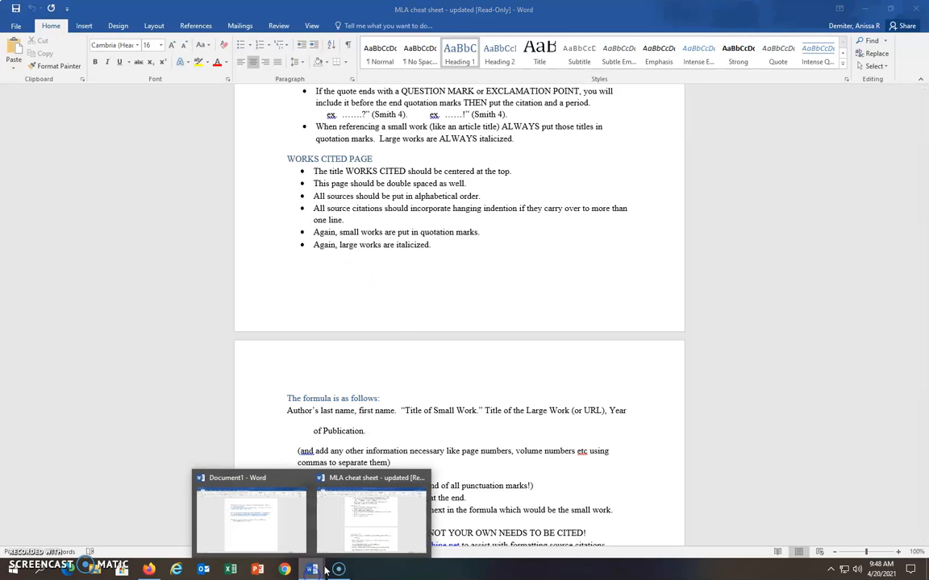
Switch to the Word document with the collected citations and format all three entries in 12-point Times New Roman
left_click(286, 539)
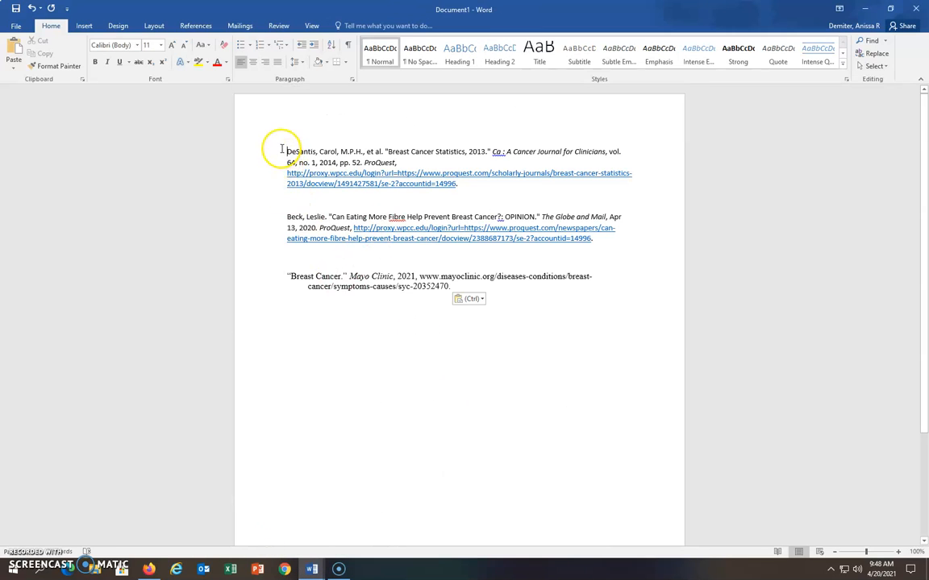
left_click_drag(282, 151, 458, 284)
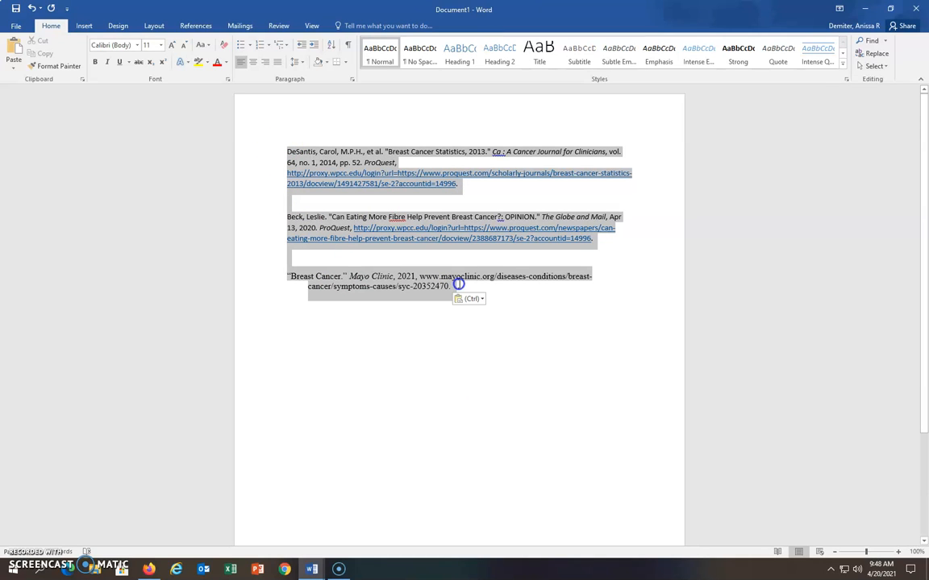
left_click(161, 46)
left_click(149, 99)
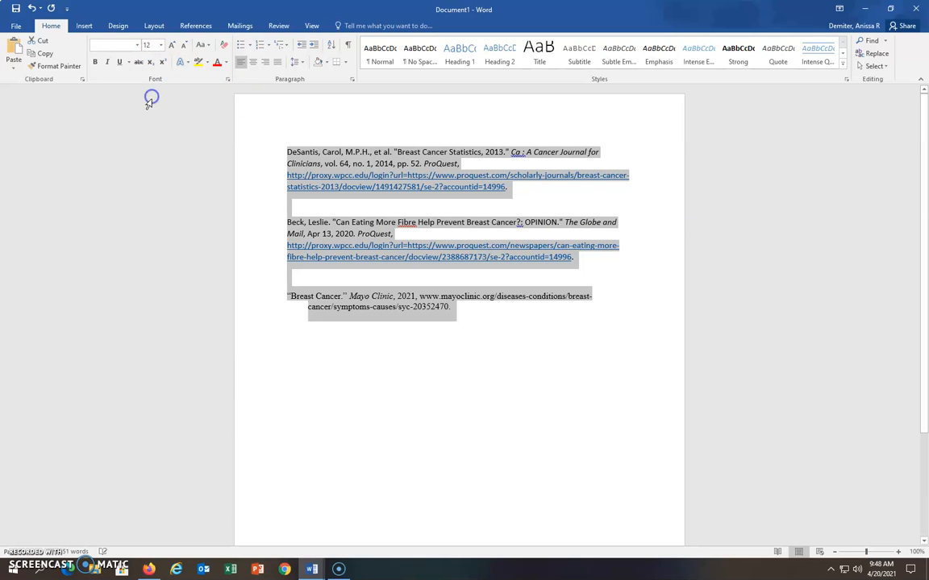
left_click(137, 46)
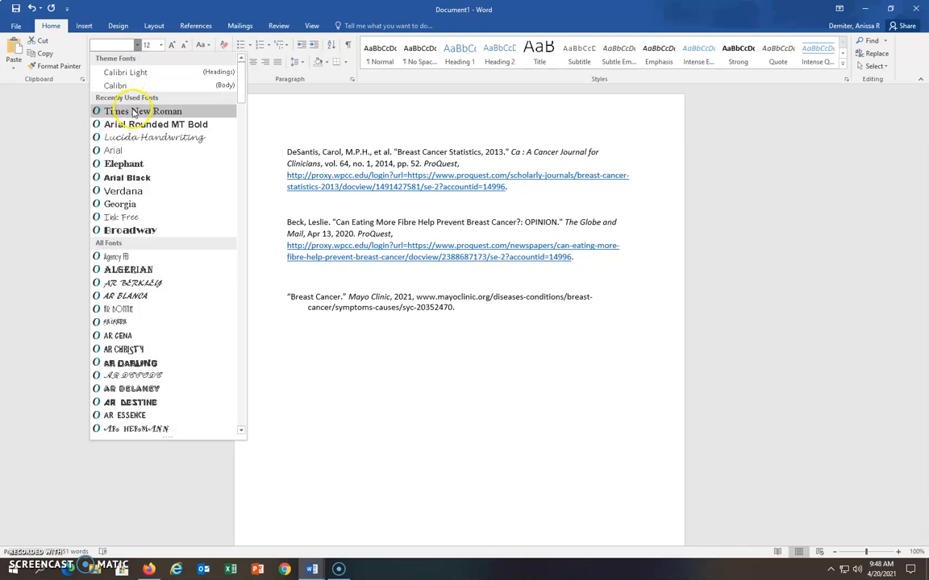
left_click(130, 110)
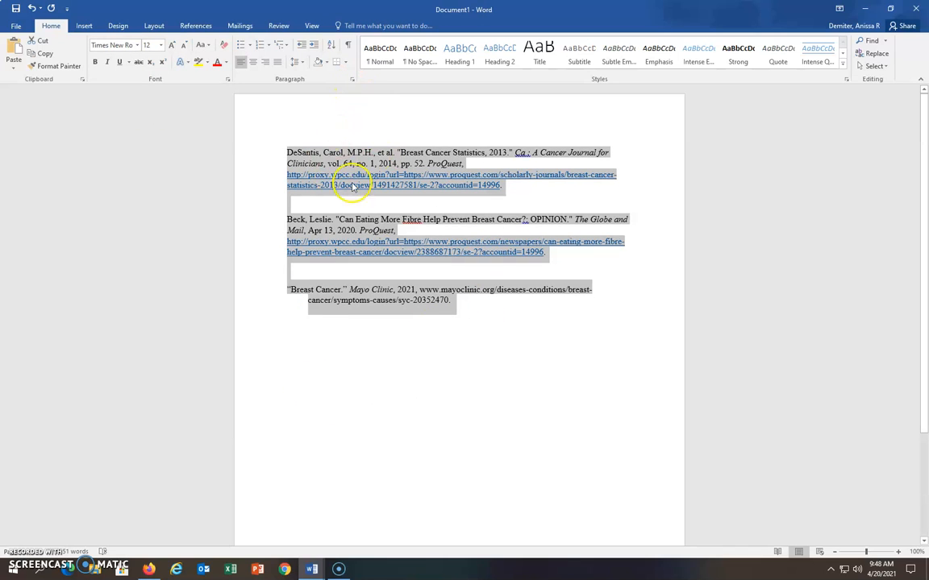
left_click(392, 206)
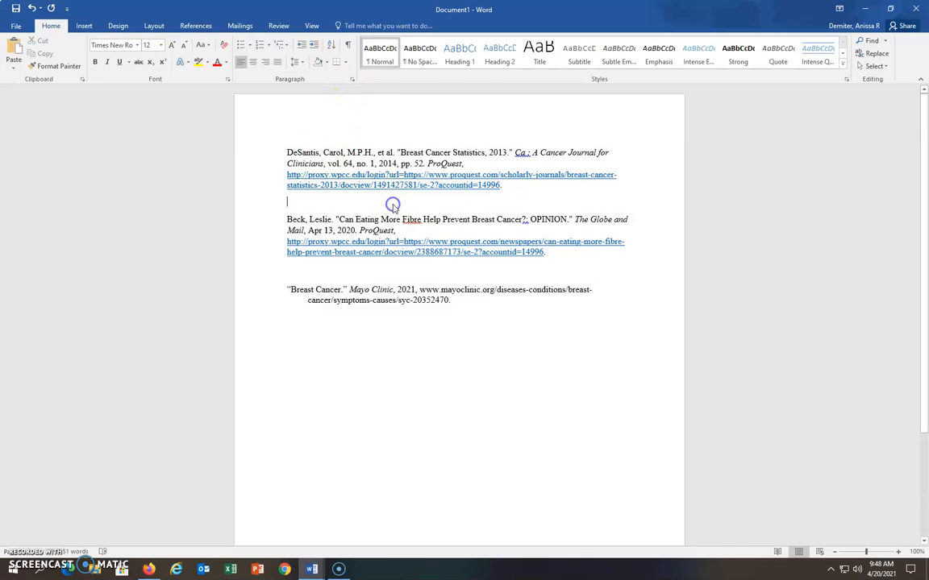
Give all three citations double line spacing, 0 pt spacing after, and a 0.5" hanging indent
left_click_drag(284, 150, 450, 298)
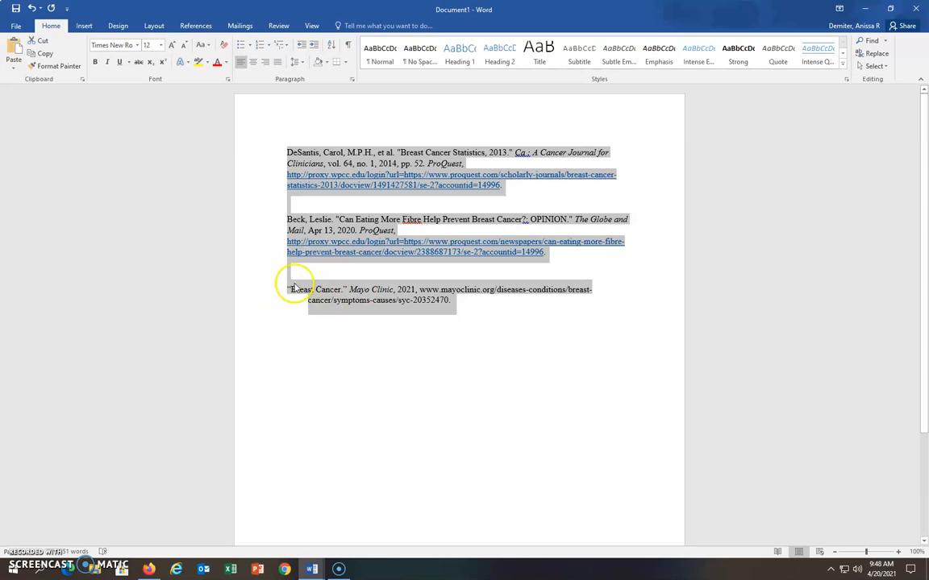
left_click(354, 82)
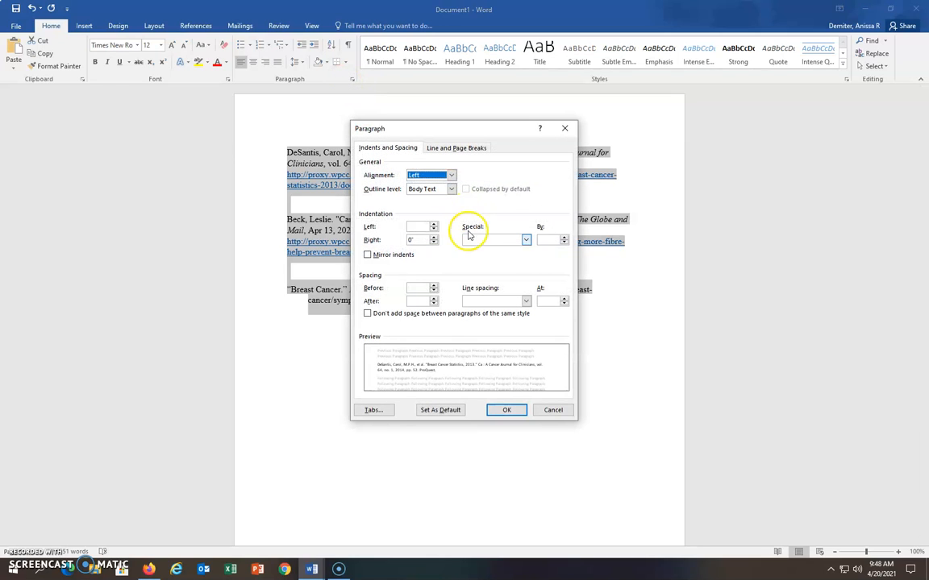
left_click(526, 301)
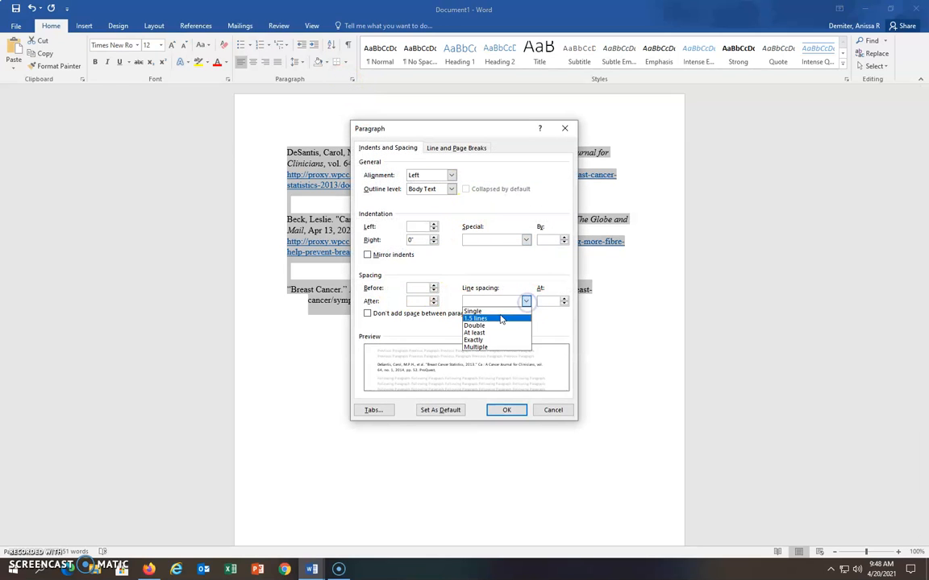
left_click(484, 326)
left_click(434, 303)
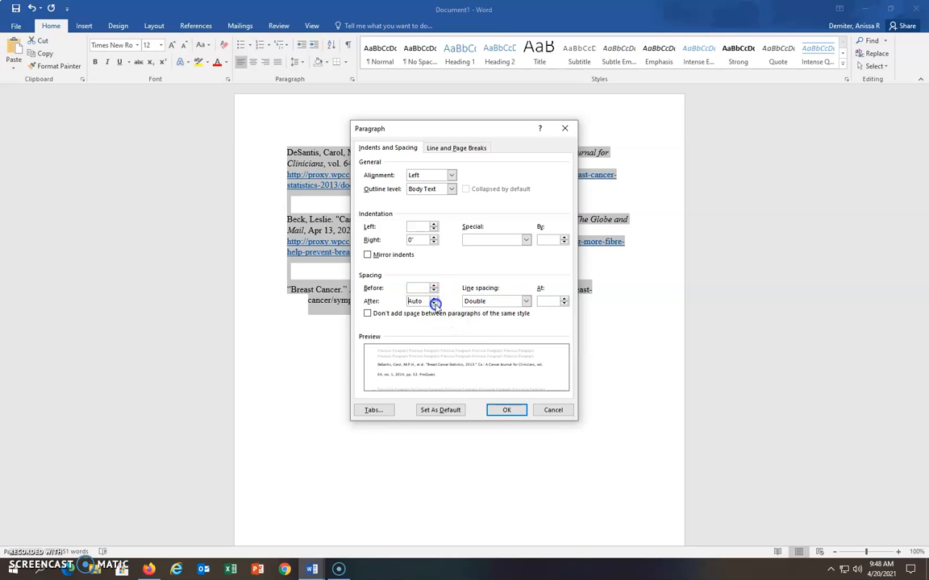
left_click(433, 304)
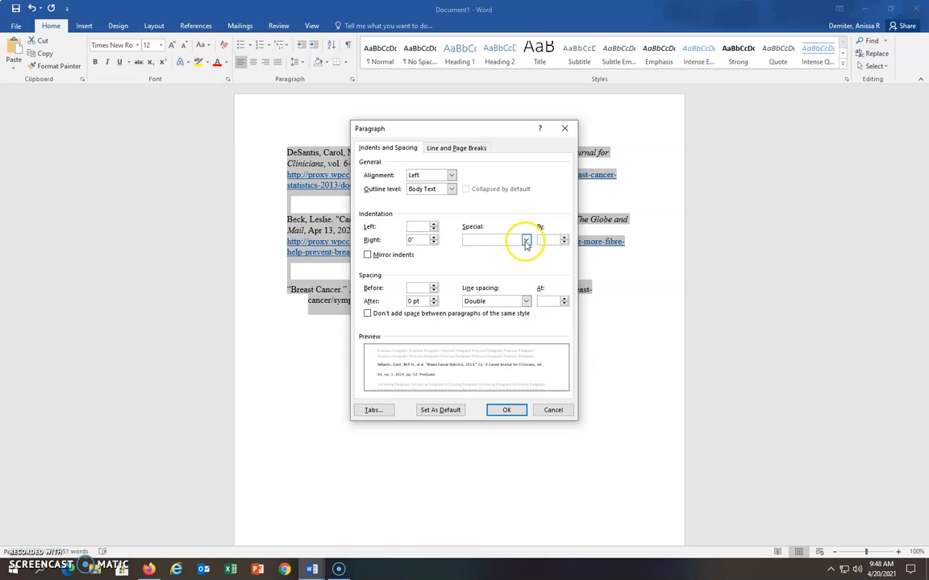
left_click(524, 240)
left_click(484, 265)
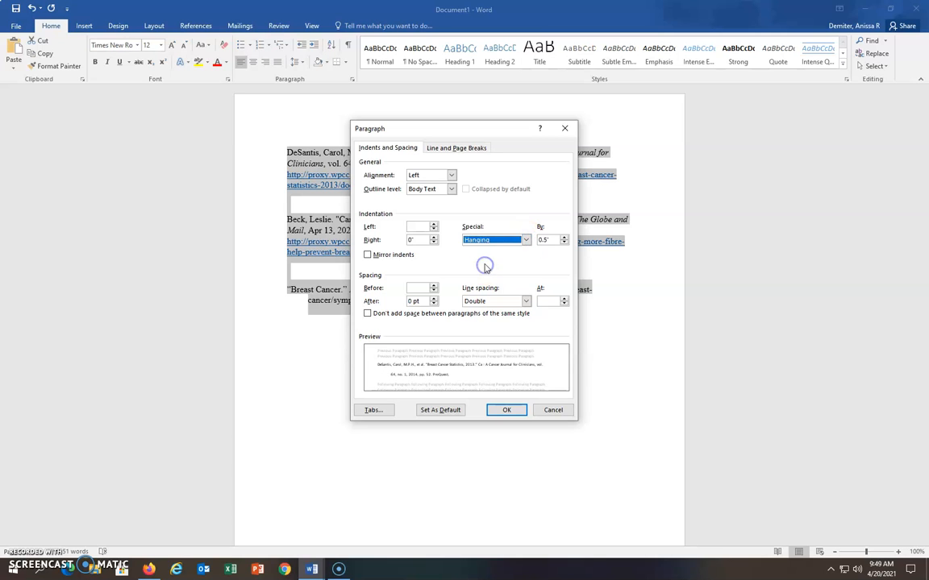
left_click(506, 413)
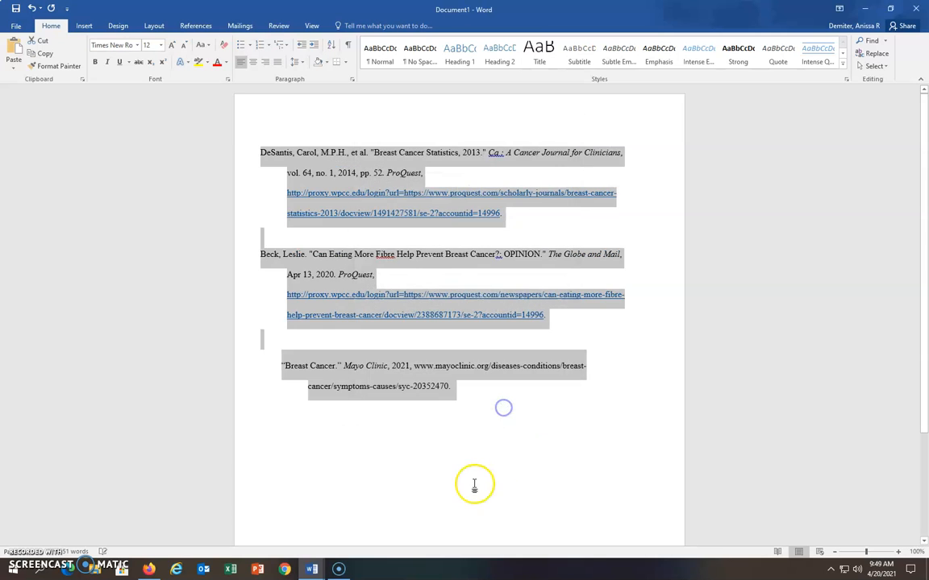
left_click(470, 481)
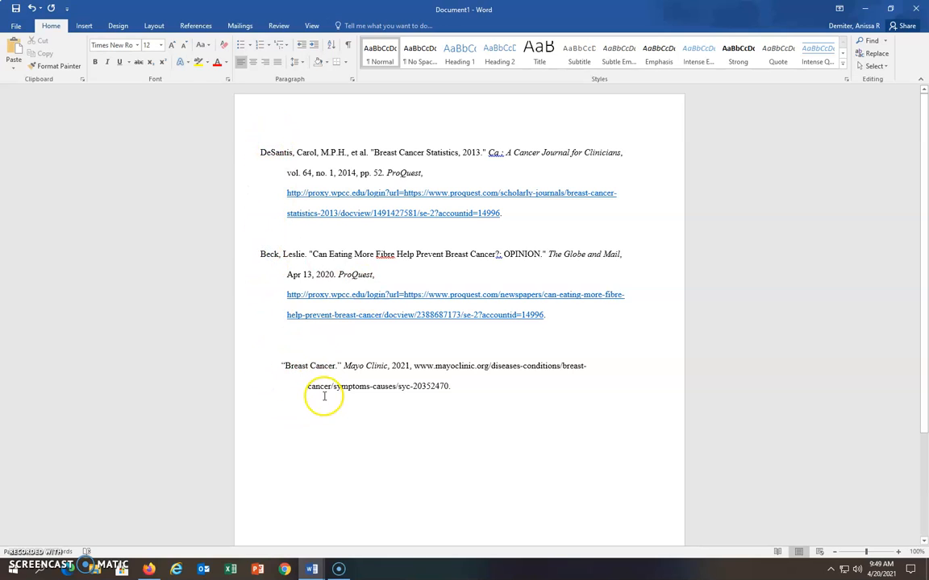
Indent the first two citations so their opening lines start at the page's left margin
key("Tab")
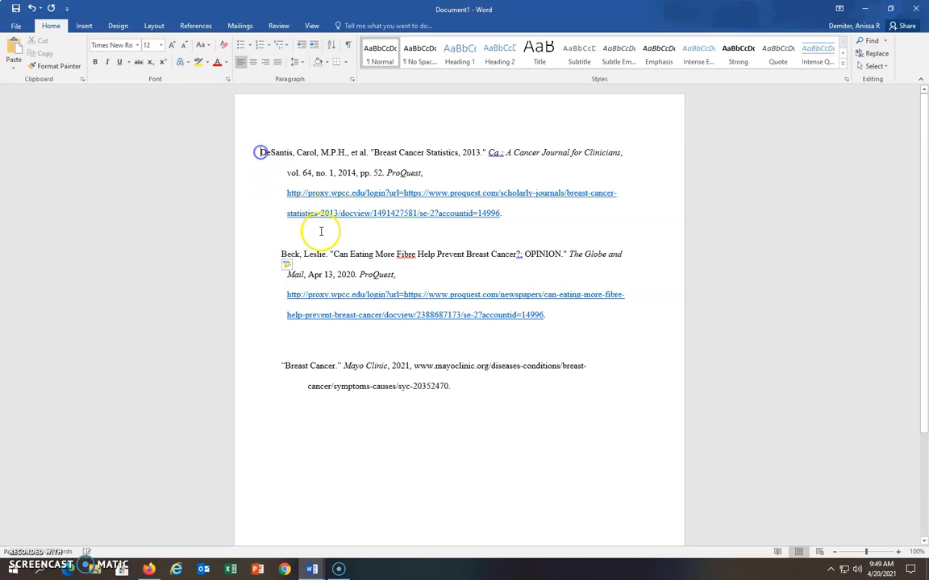
key("Tab")
key("Tab")
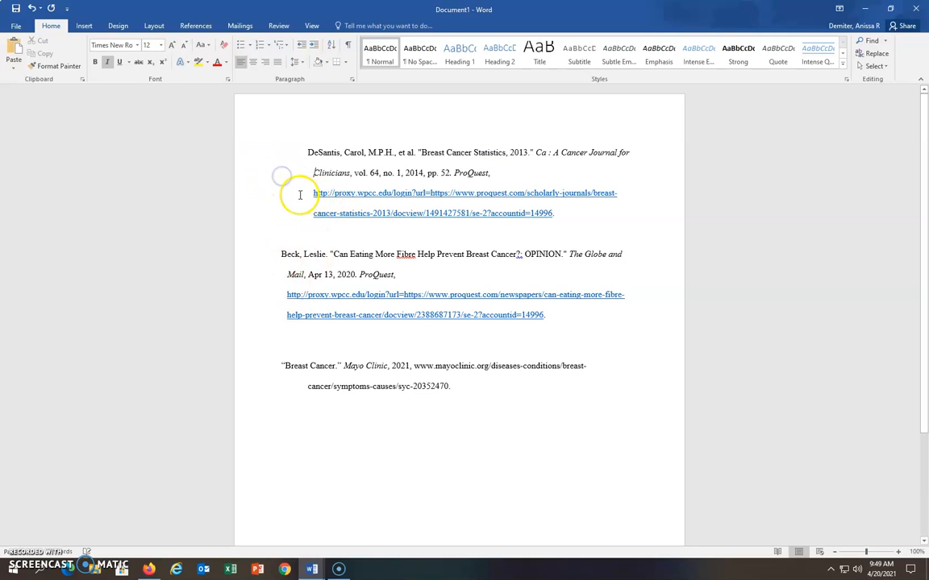
left_click(303, 150)
key("BackSpace")
key("BackSpace")
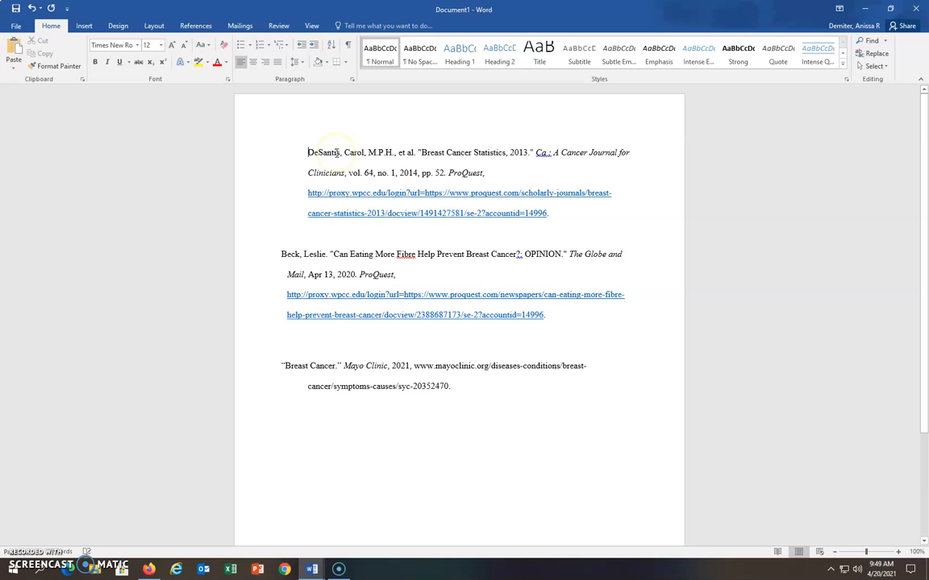
left_click(281, 257)
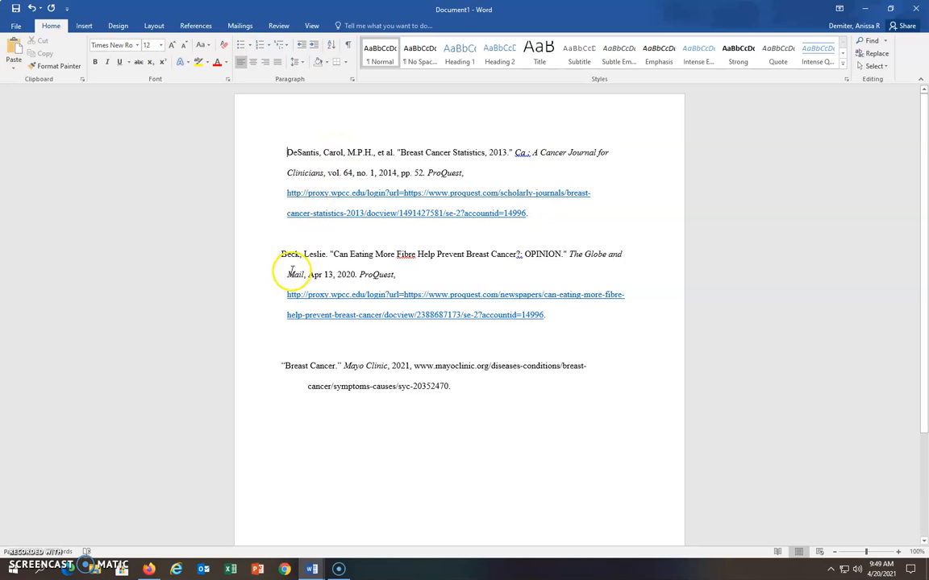
key("Tab")
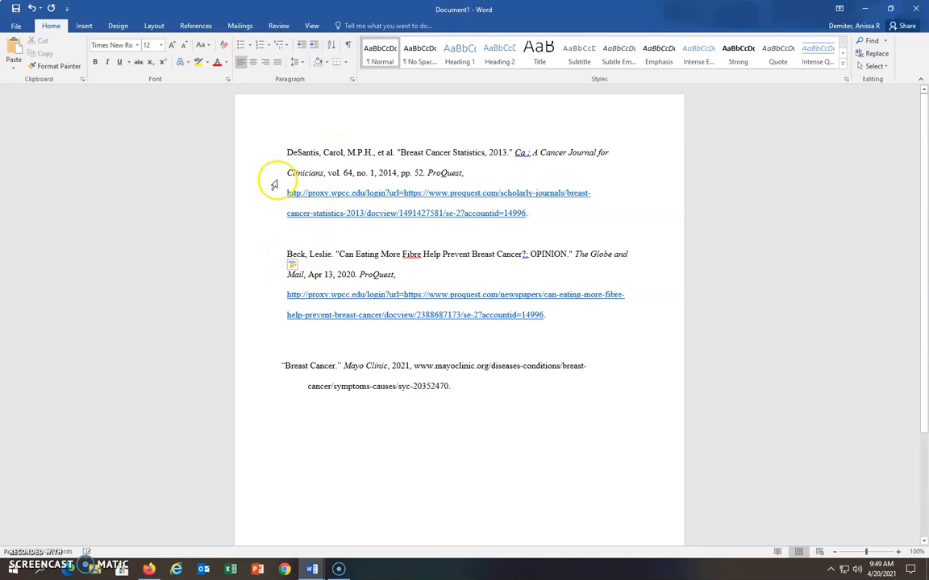
Reapply a hanging indent to the two ProQuest citations
left_click_drag(288, 151, 466, 323)
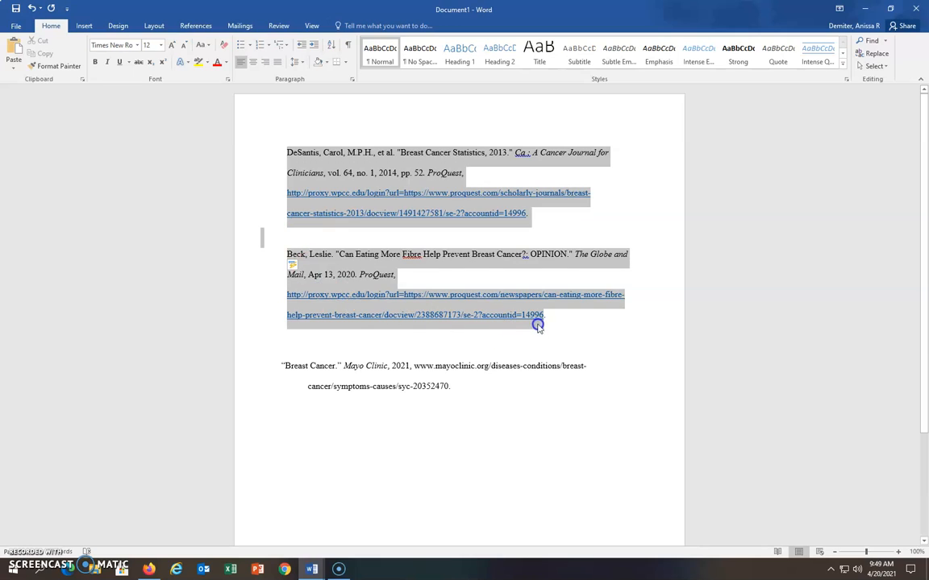
left_click_drag(547, 317, 547, 315)
left_click(351, 79)
left_click(526, 239)
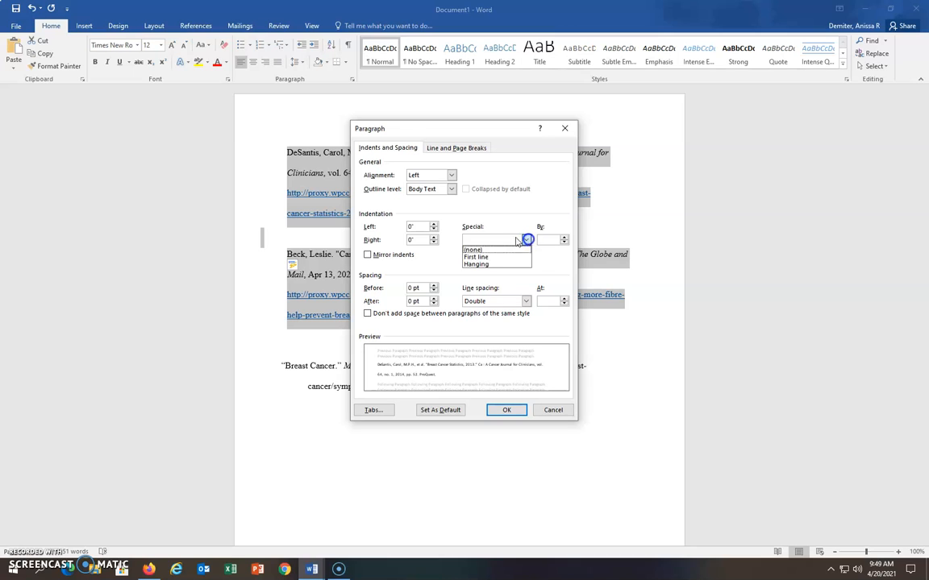
left_click(481, 266)
left_click(505, 410)
left_click(451, 477)
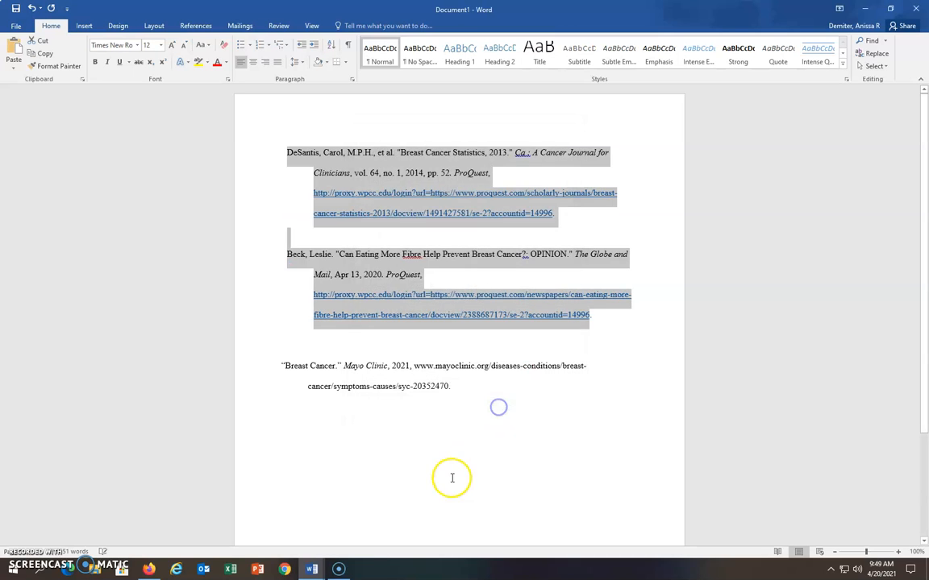
Delete the empty lines between the three citations
left_click(315, 337)
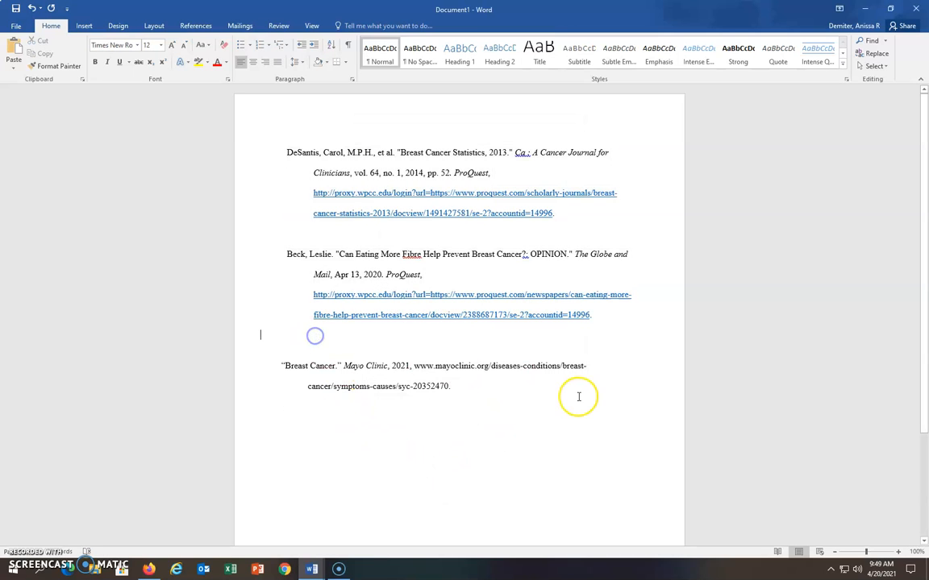
key("BackSpace")
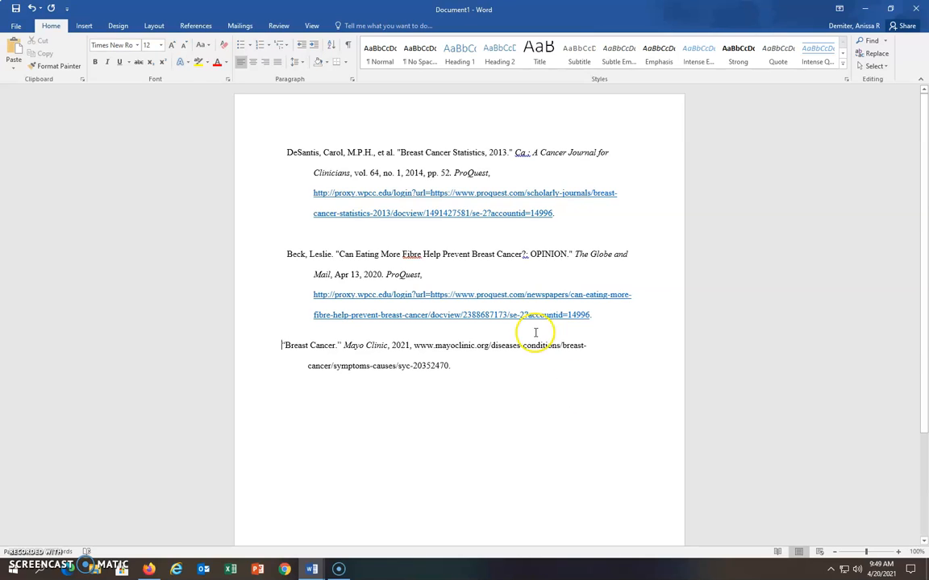
left_click(290, 234)
key("Delete")
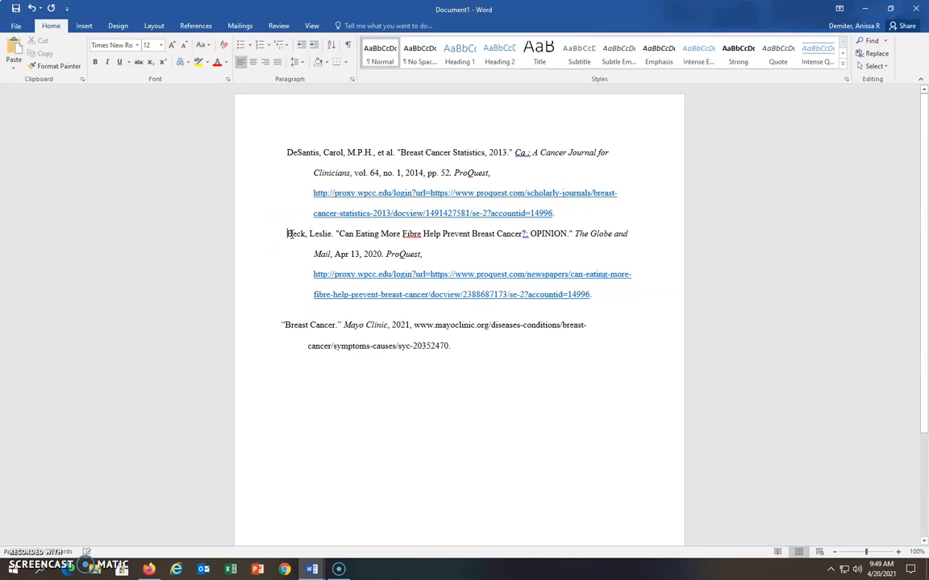
Insert space above the first citation and add the centered title "Works Cited"
left_click(288, 153)
key("Return")
key("Return")
left_click(435, 152)
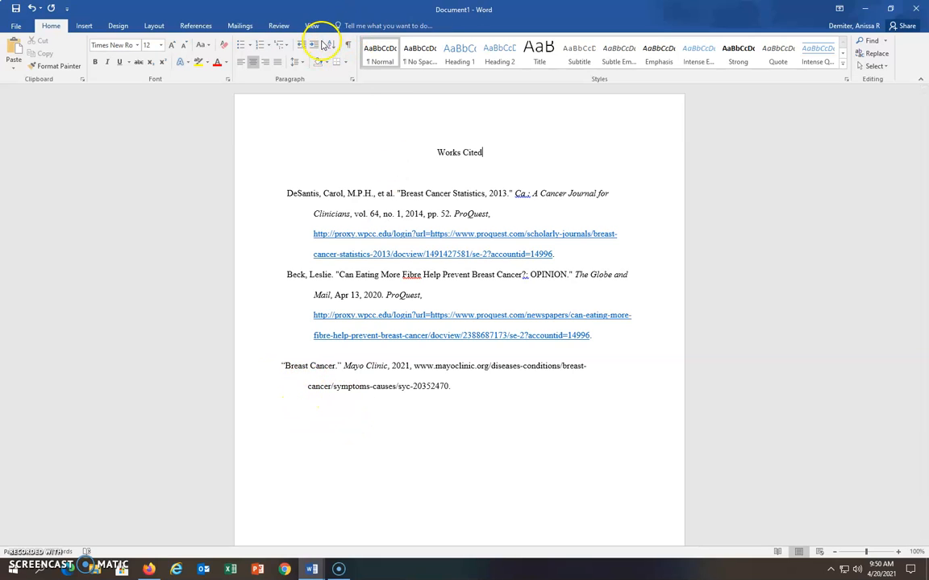
Remove the opening quotation mark from the Mayo Clinic citation and sort all citations by paragraph text in ascending order
left_click(285, 368)
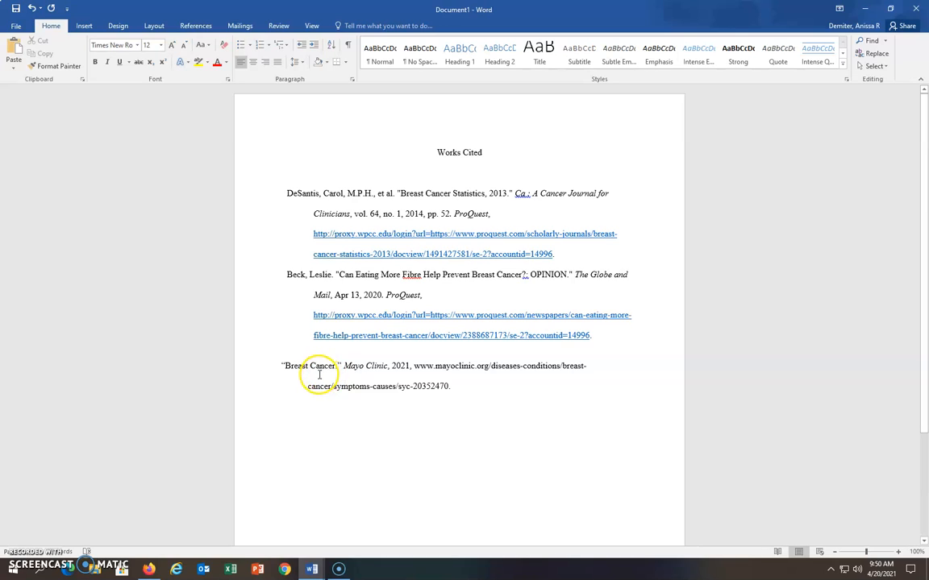
key("BackSpace")
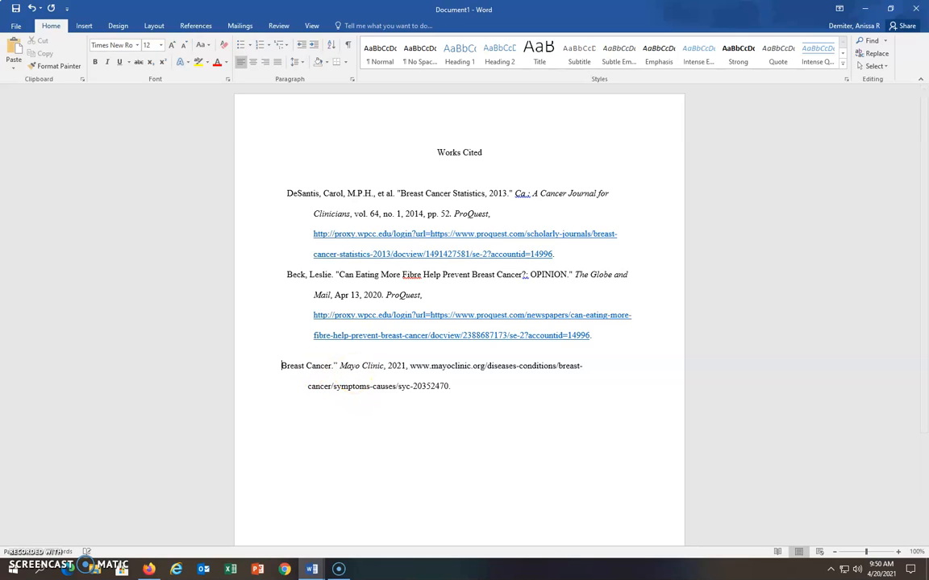
left_click(363, 449)
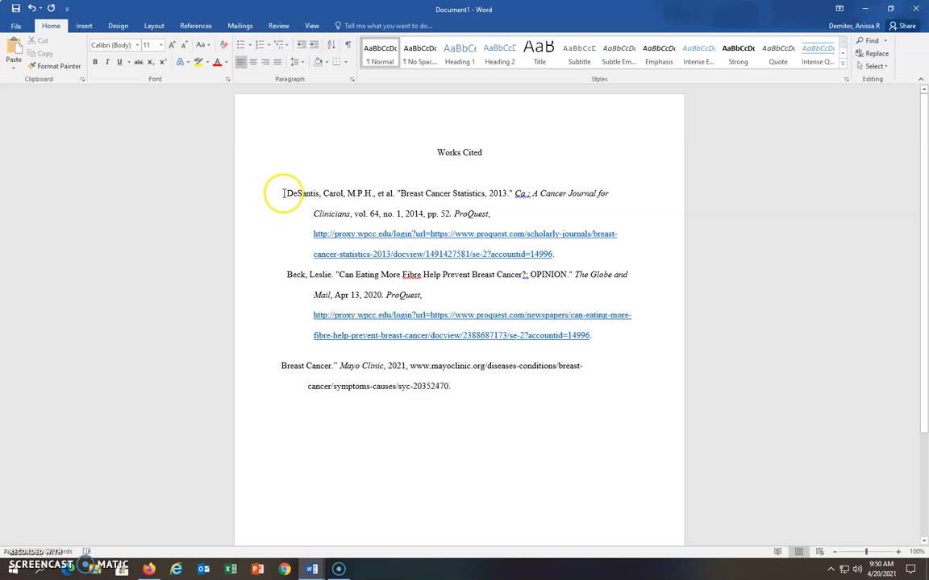
left_click_drag(288, 216, 459, 390)
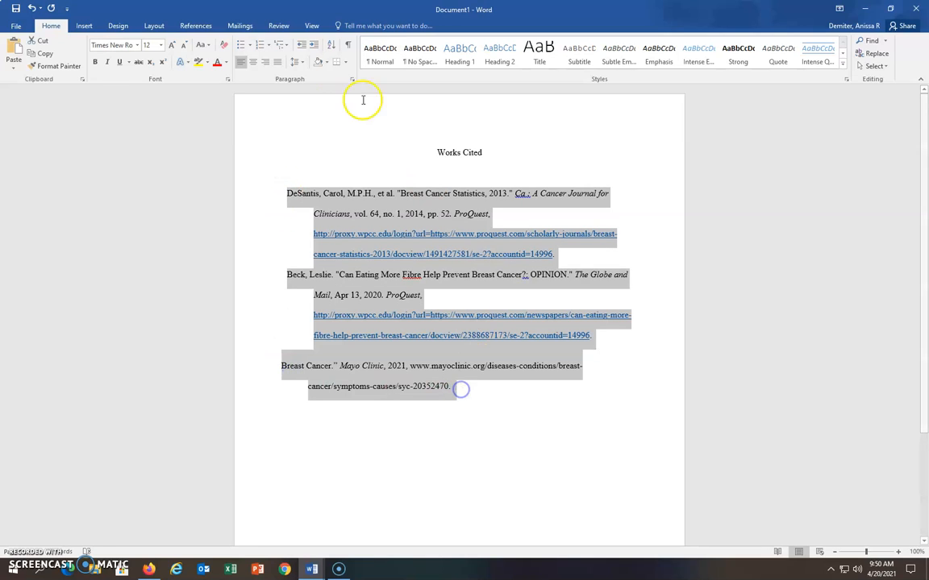
left_click(331, 45)
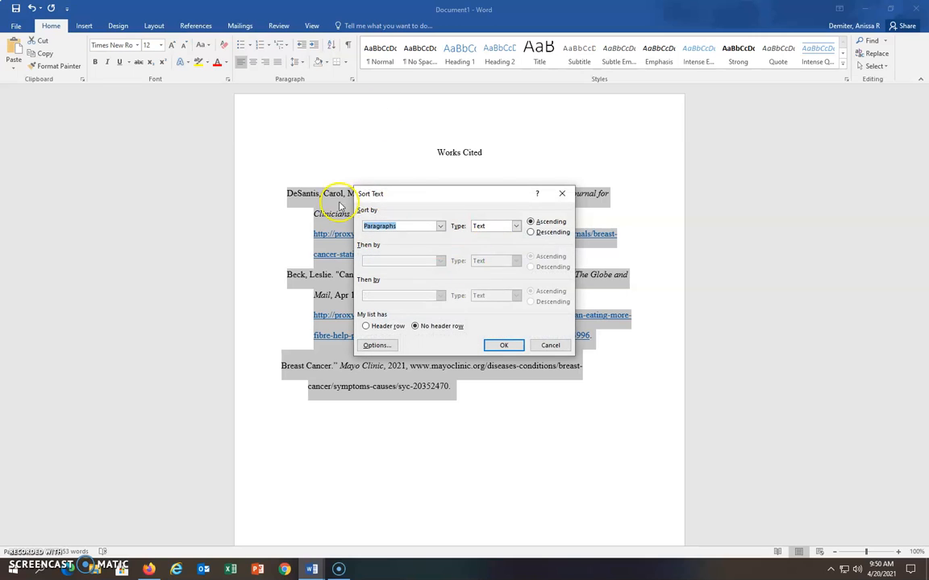
left_click(500, 345)
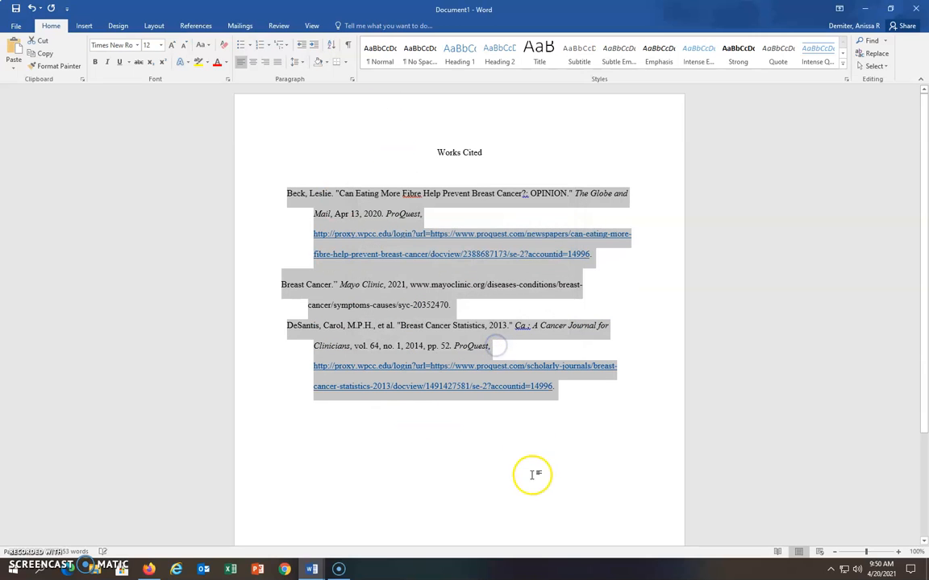
left_click(469, 462)
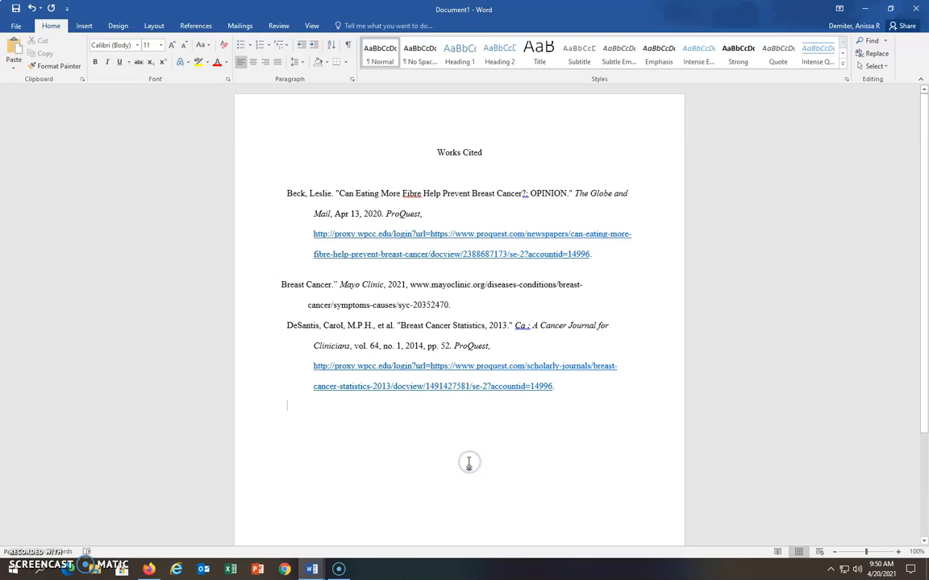
Rejoin the third citation to the Mayo Clinic entry and split it off again as its own paragraph with matching indent and spacing
left_click(287, 326)
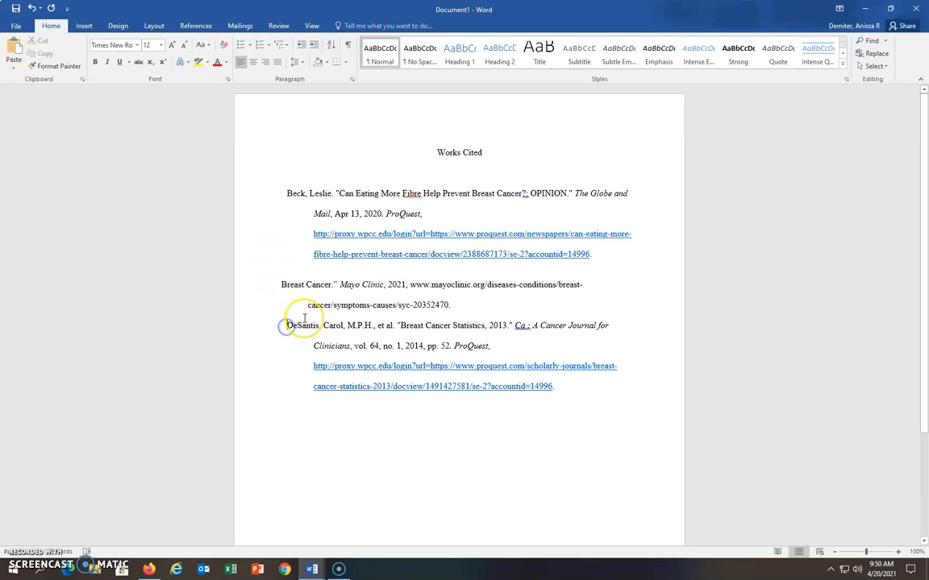
key("BackSpace")
key("BackSpace")
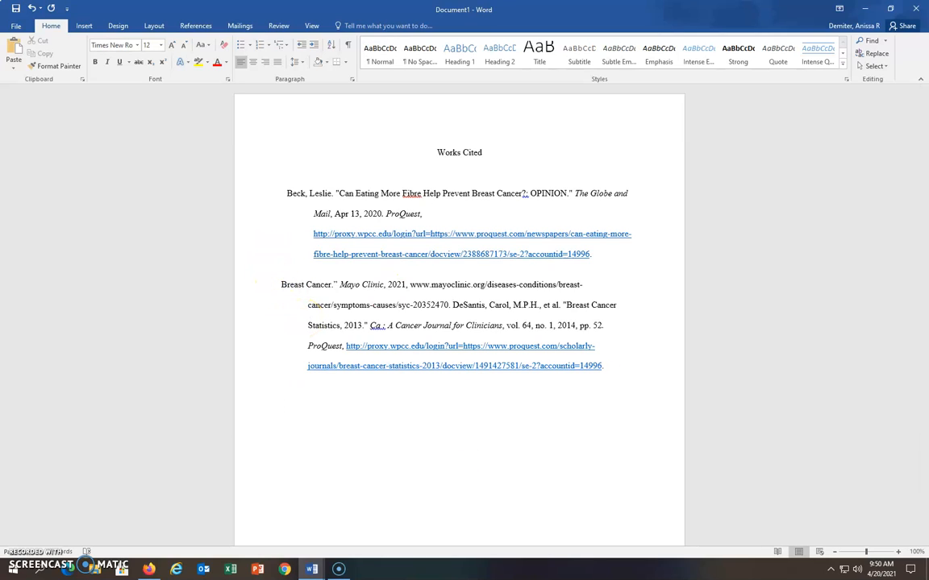
key("Return")
left_click(359, 322)
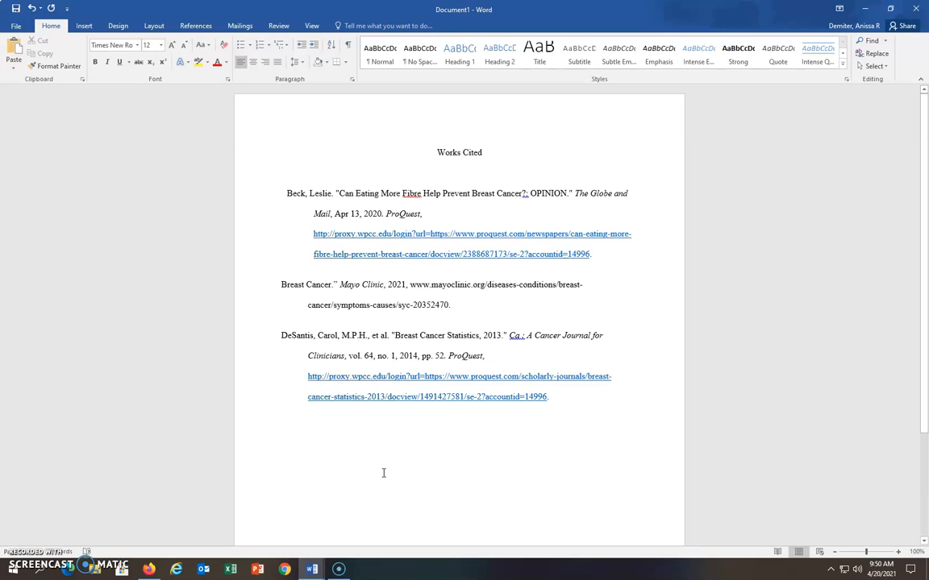
Restore the opening quotation mark before the "Breast Cancer." title in the Mayo Clinic citation
left_click_drag(332, 194, 574, 192)
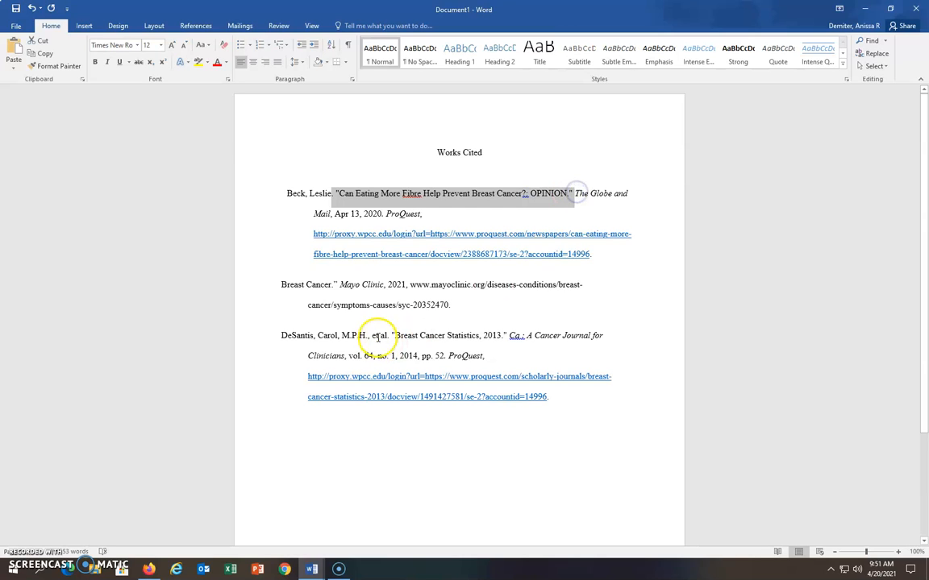
left_click(358, 302)
left_click(281, 285)
type("\"")
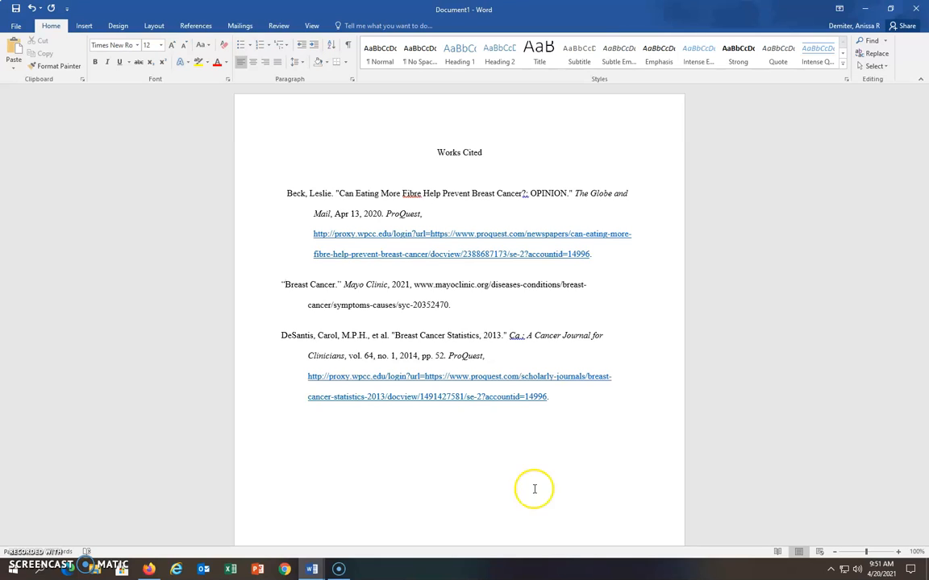
Switch to Firefox, open the Sample MLA Works Cited Page from the course resources, and examine its example entries
left_click(149, 568)
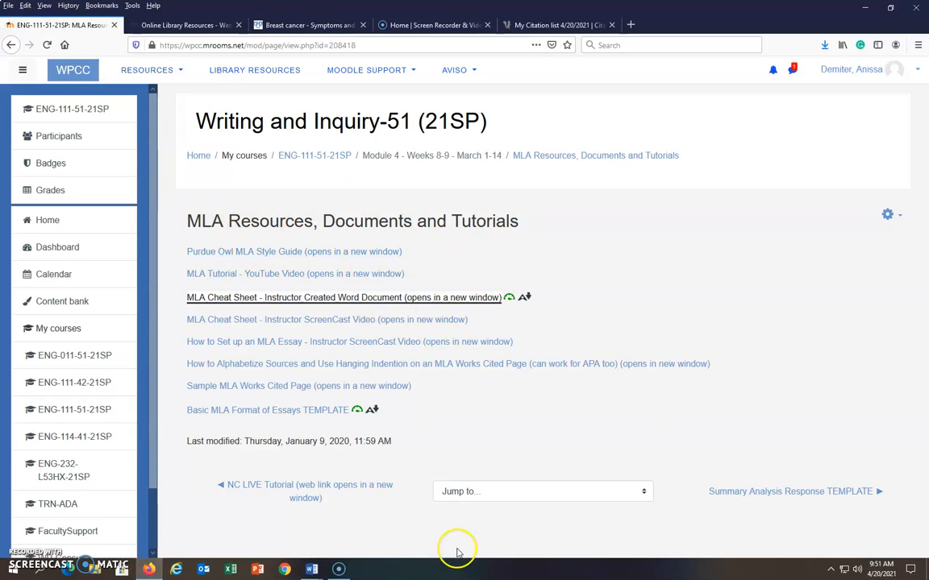
left_click(253, 390)
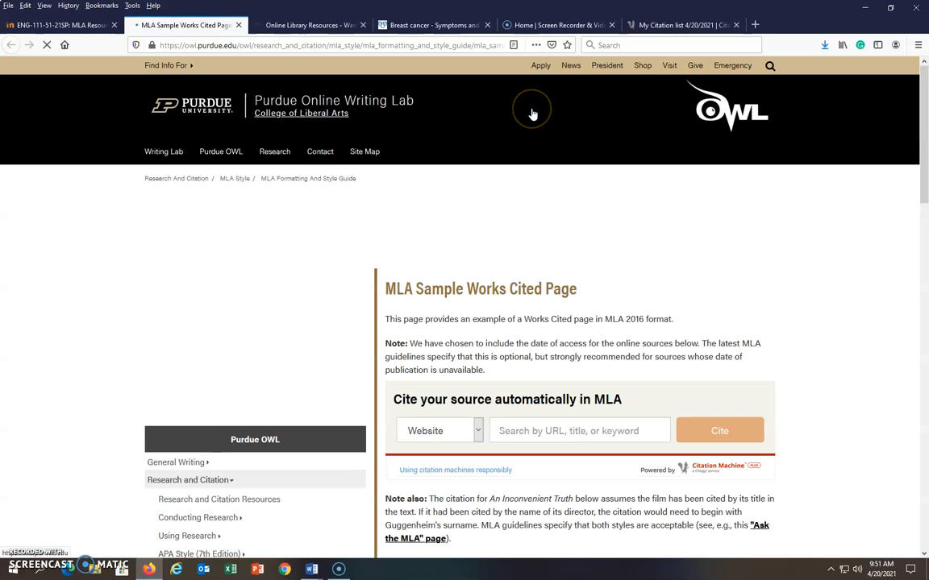
scroll(739, 199, "down", 5)
scroll(739, 199, "down", 5)
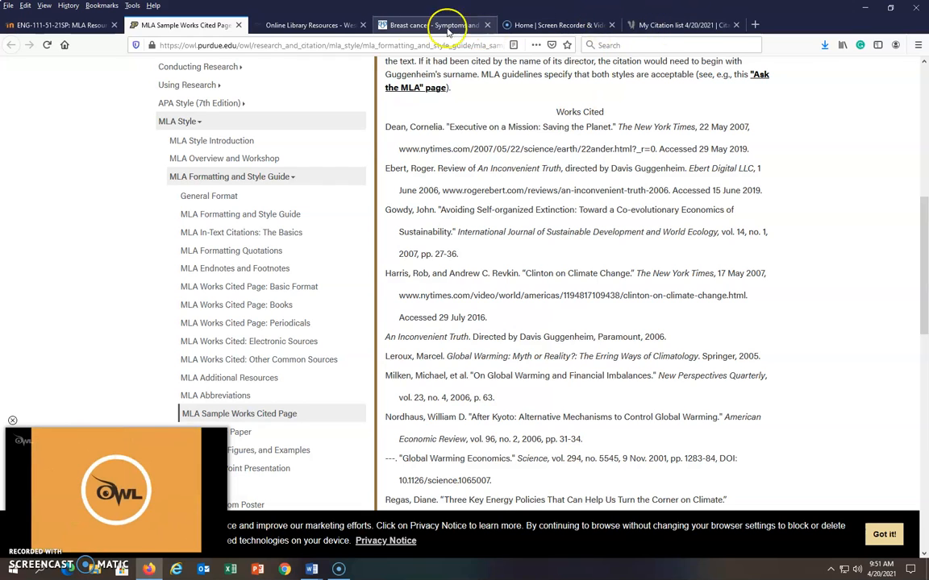
Switch back to Word and highlight the first citation's author surname and the "Breast Cancer." title in yellow
mouse_move(311, 569)
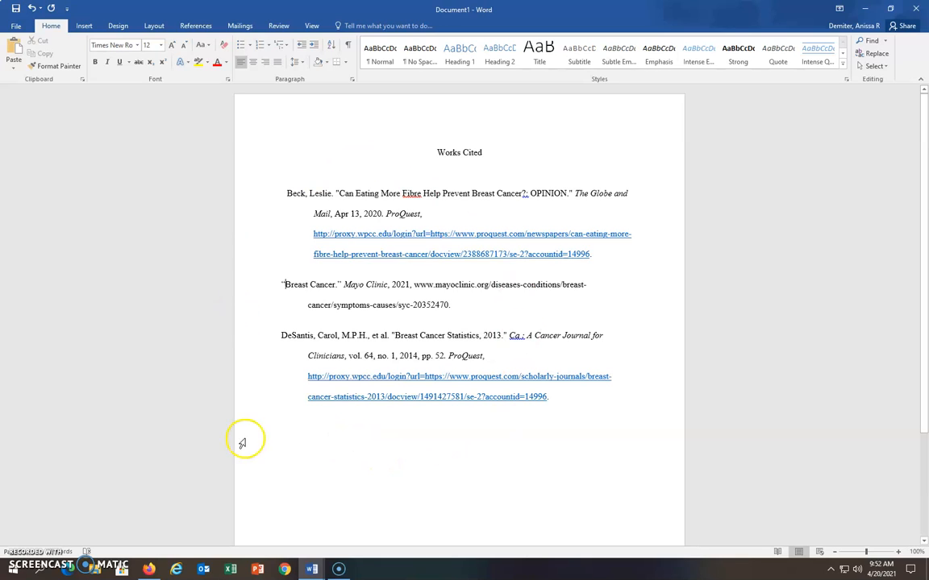
left_click(286, 193)
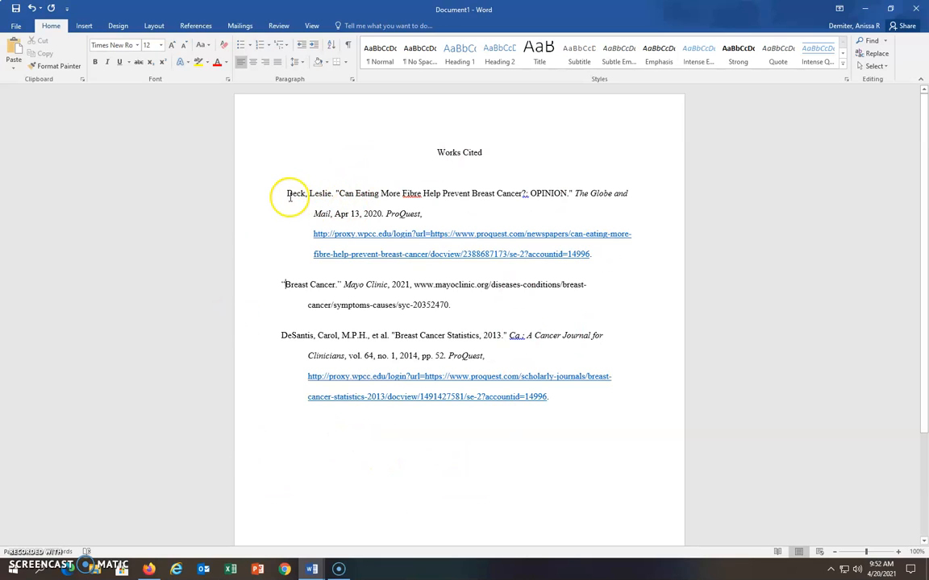
left_click_drag(287, 194, 308, 191)
left_click(198, 62)
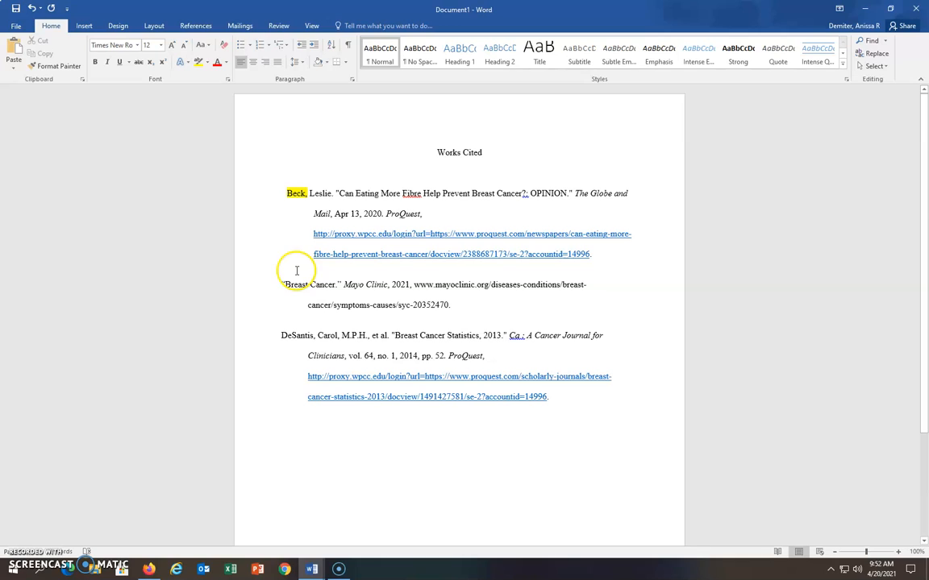
left_click_drag(282, 284, 341, 284)
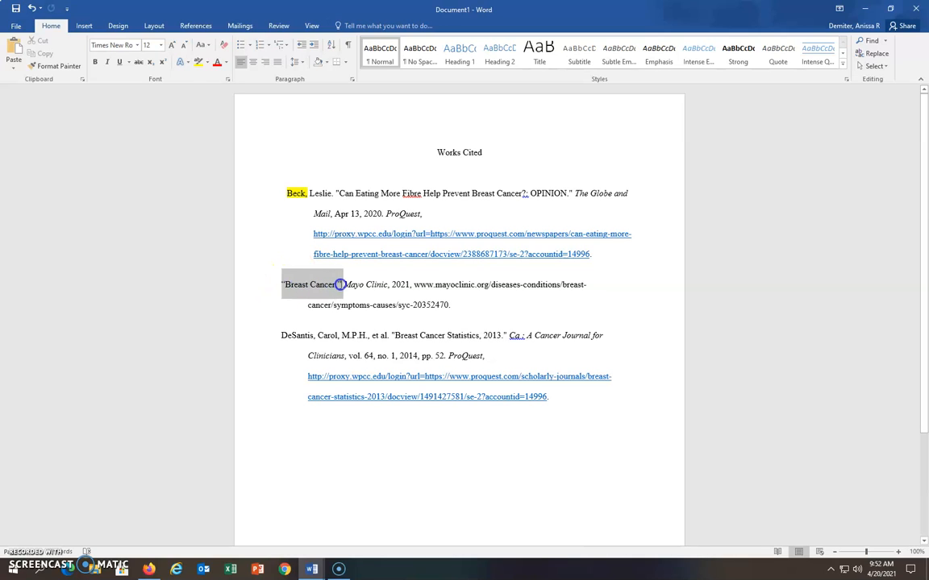
left_click(197, 62)
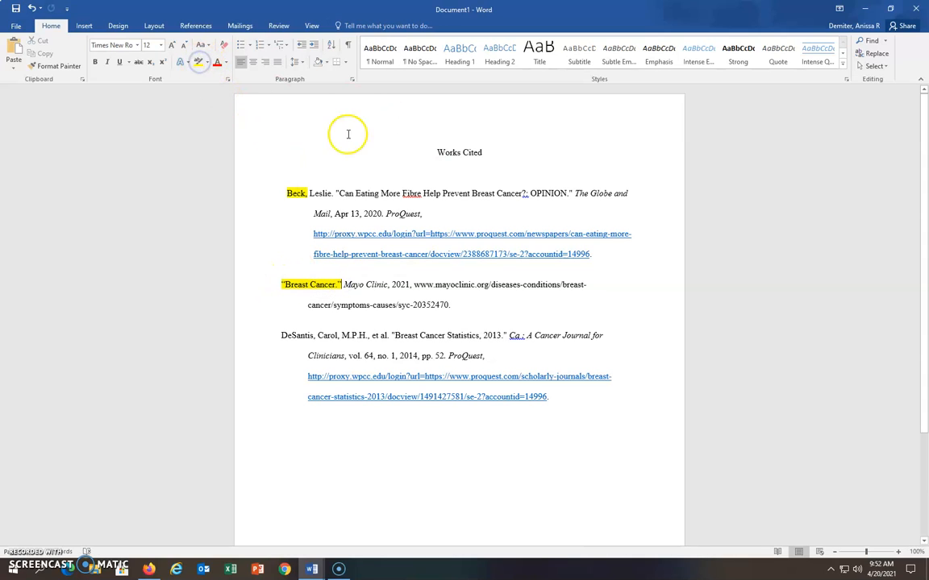
Highlight the author's surname and "et al." in the third citation in yellow
left_click(282, 336)
left_click_drag(282, 336, 317, 338)
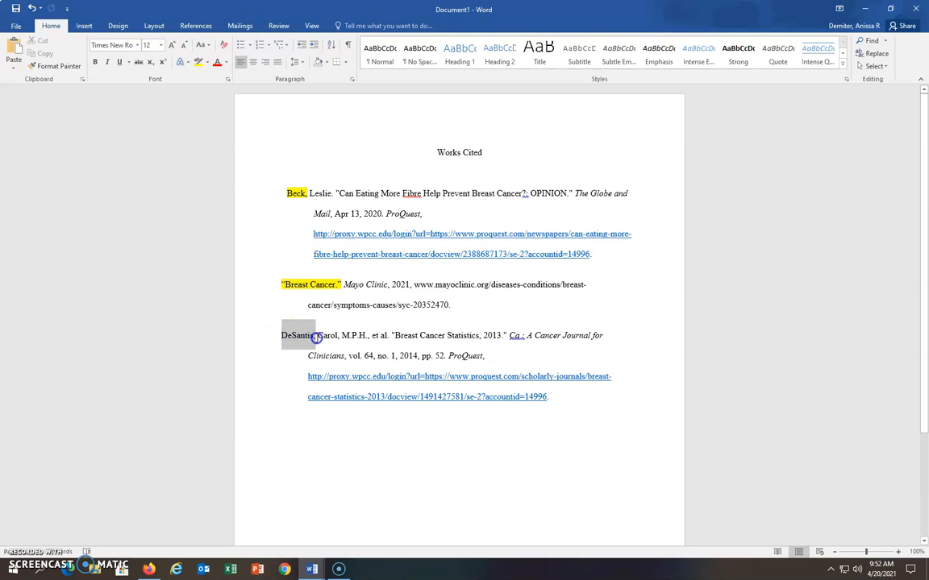
left_click(198, 62)
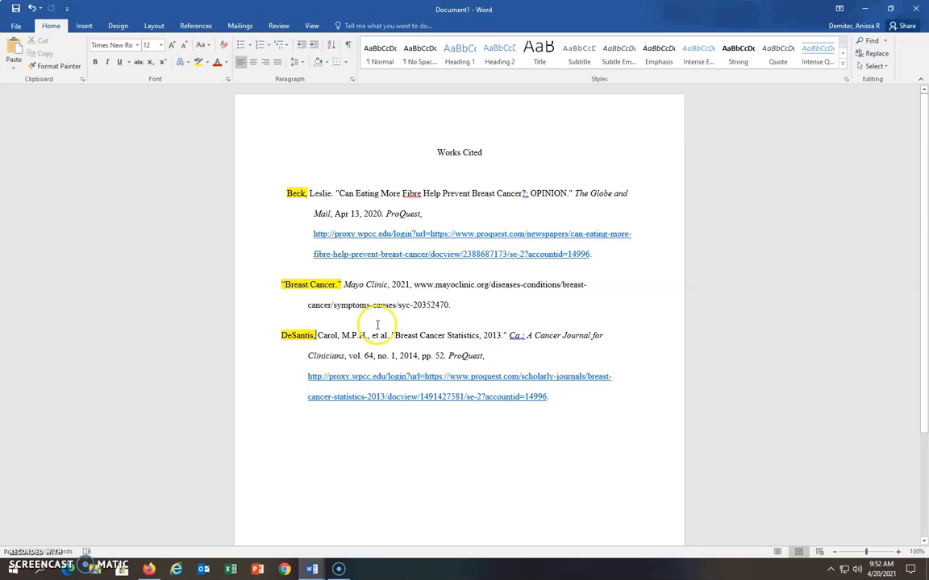
left_click_drag(373, 337, 390, 337)
left_click(432, 317)
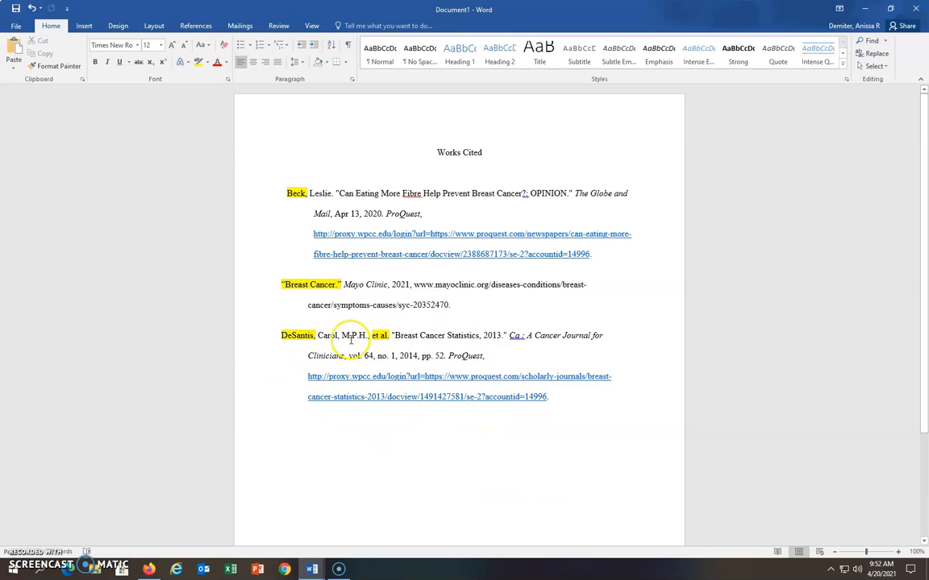
left_click(379, 336)
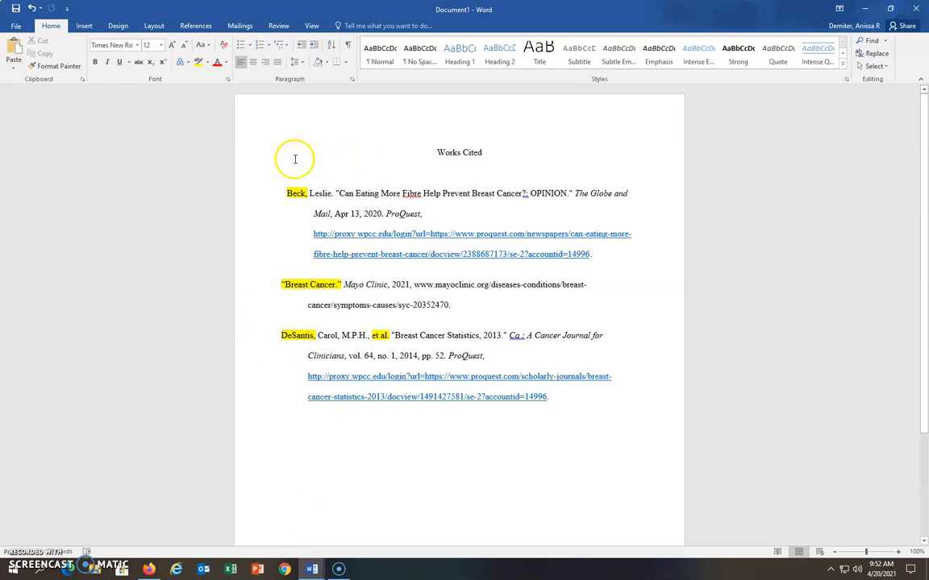
Add a parenthetical in-text citation with the first entry's author surname on a new line below the citation list
scroll(487, 422, "down", 2)
left_click(364, 432)
key("Return")
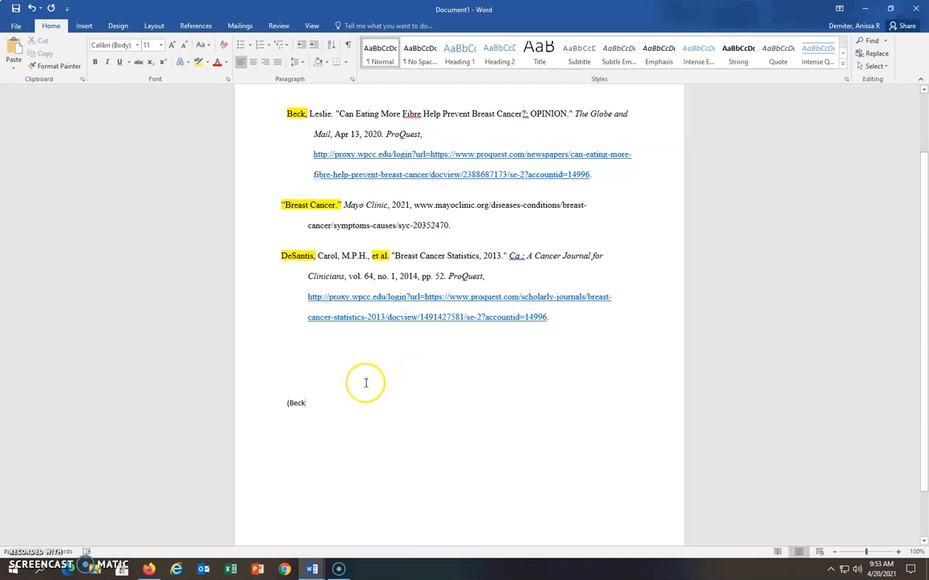
type(")")
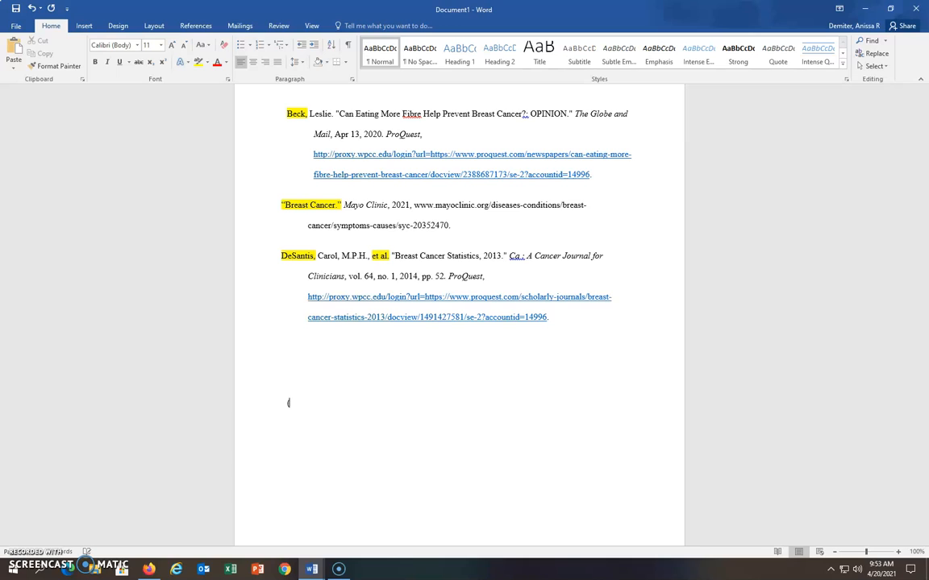